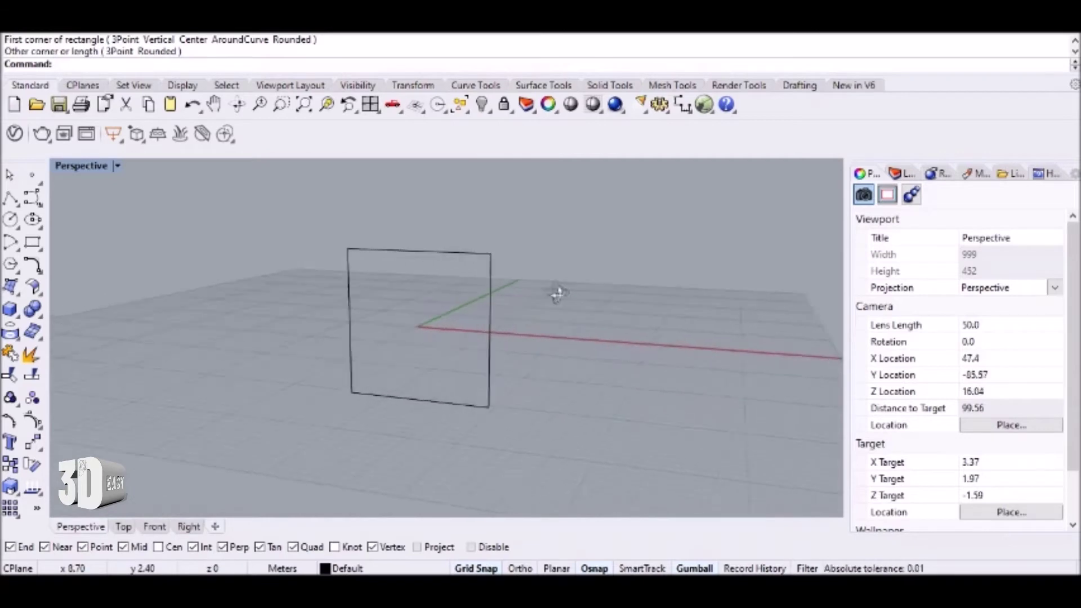
Rotate the upright square 45 degrees in its own plane so it stands on a corner as a diamond.
{"action": "left_click", "coordinate": [498, 272]}
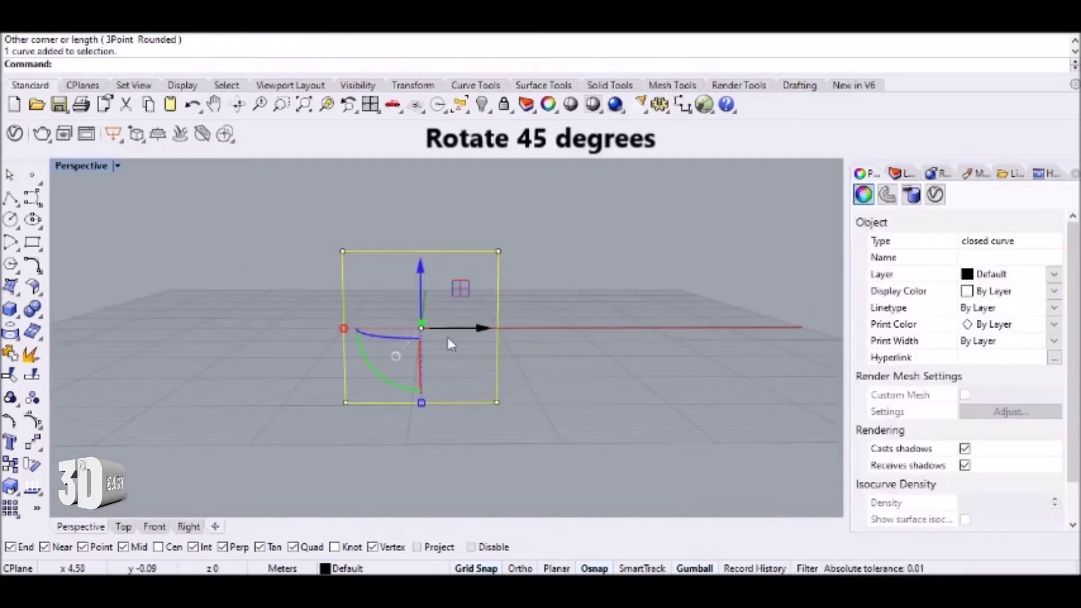
{"action": "left_click", "coordinate": [390, 385]}
{"action": "type", "text": "45"}
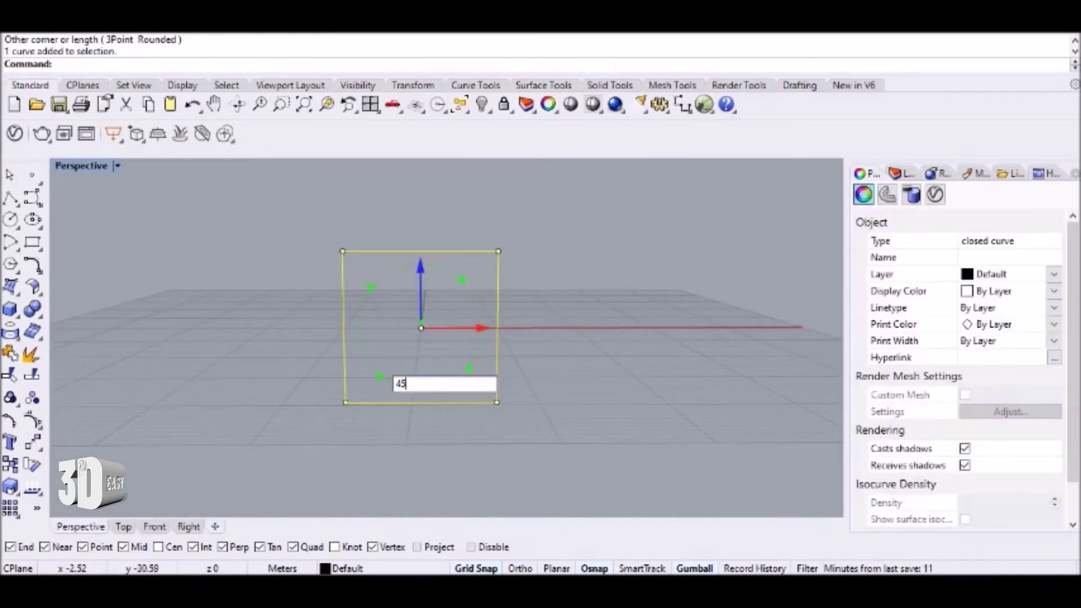
{"action": "key", "text": "Return"}
{"action": "left_click", "coordinate": [543, 223]}
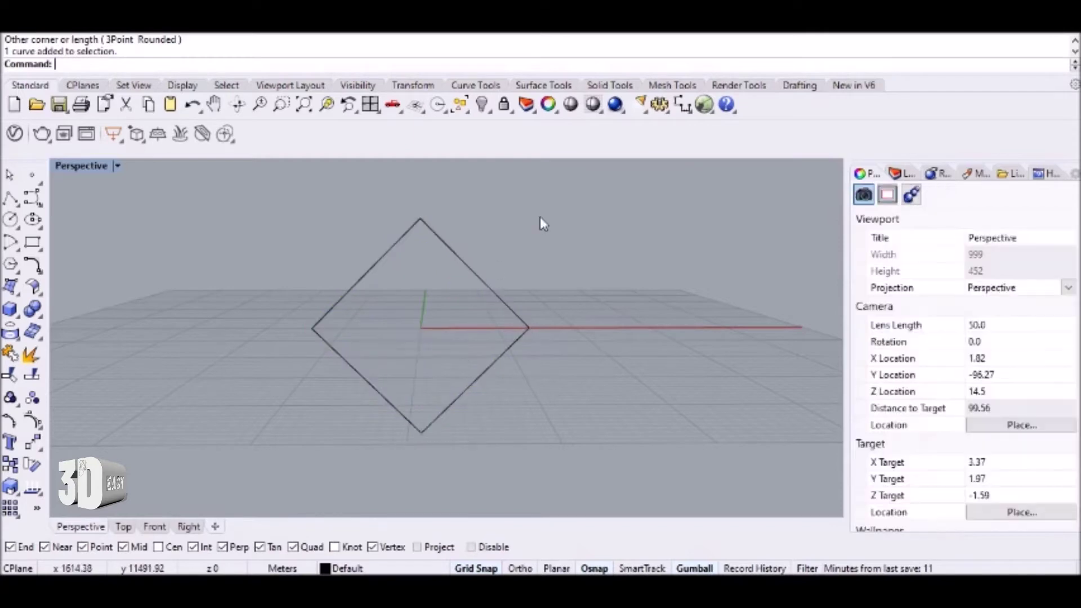
Raise the diamond vertically in the front plane so its centre lies above the origin and its lowest corner slightly below ground level.
{"action": "left_click", "coordinate": [461, 257]}
{"action": "left_click_drag", "start_coordinate": [425, 280], "coordinate": [425, 233]}
{"action": "left_click", "coordinate": [153, 527]}
{"action": "scroll", "coordinate": [298, 435], "scroll_direction": "down", "scroll_amount": 2}
{"action": "left_click_drag", "start_coordinate": [423, 322], "coordinate": [424, 315]}
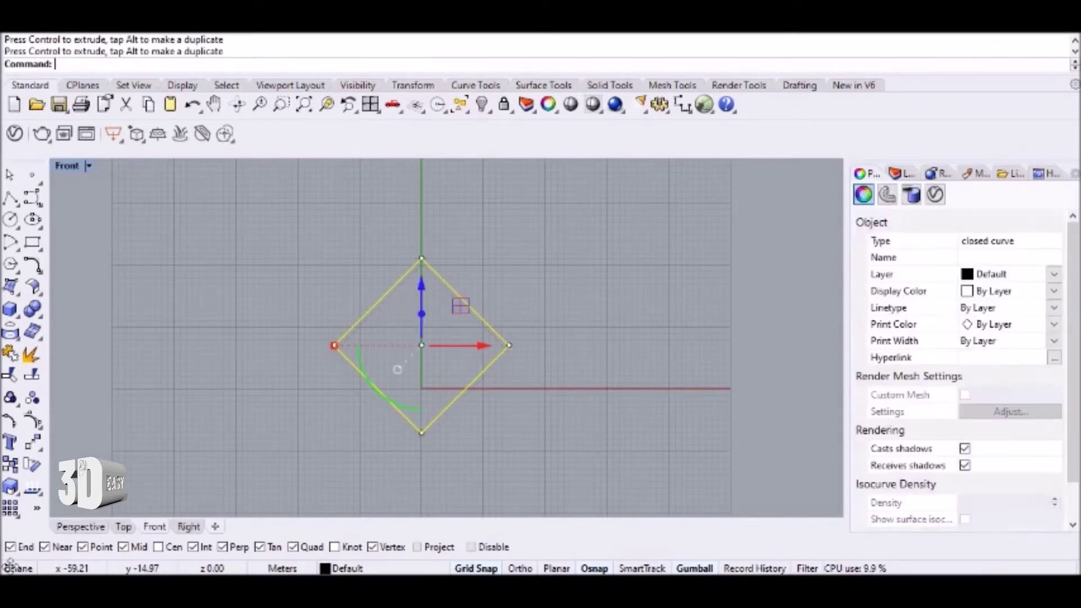
Duplicate the diamond in place and move the copy 3 units along the Y axis.
{"action": "left_click", "coordinate": [82, 527]}
{"action": "left_click", "coordinate": [468, 434]}
{"action": "right_click_drag", "start_coordinate": [468, 434], "coordinate": [307, 471]}
{"action": "scroll", "coordinate": [467, 423], "scroll_direction": "down", "scroll_amount": 5}
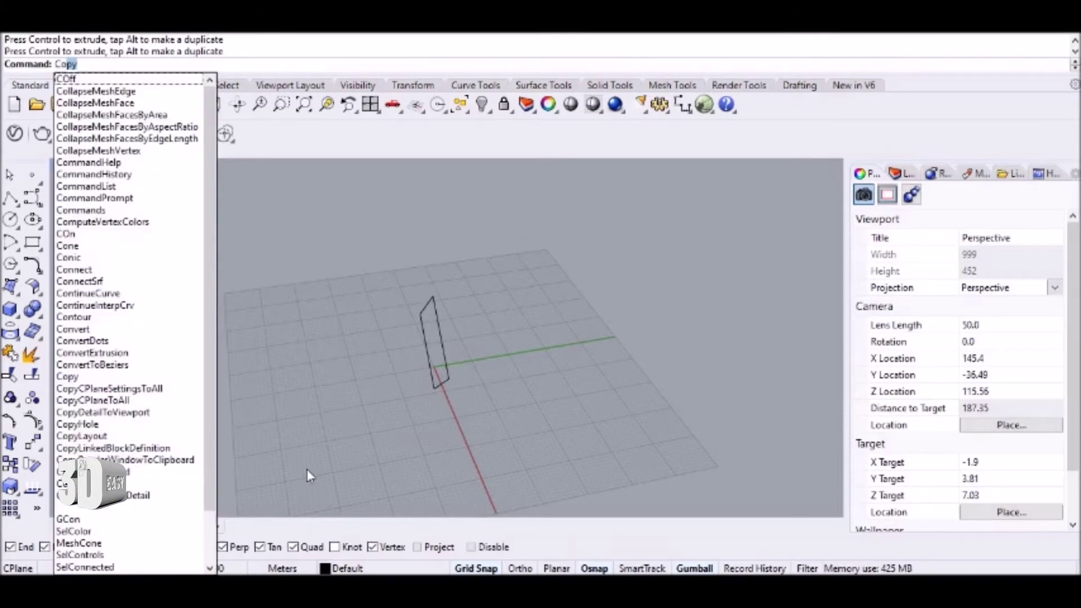
{"action": "right_click_drag", "start_coordinate": [441, 282], "coordinate": [470, 333]}
{"action": "left_click", "coordinate": [420, 343]}
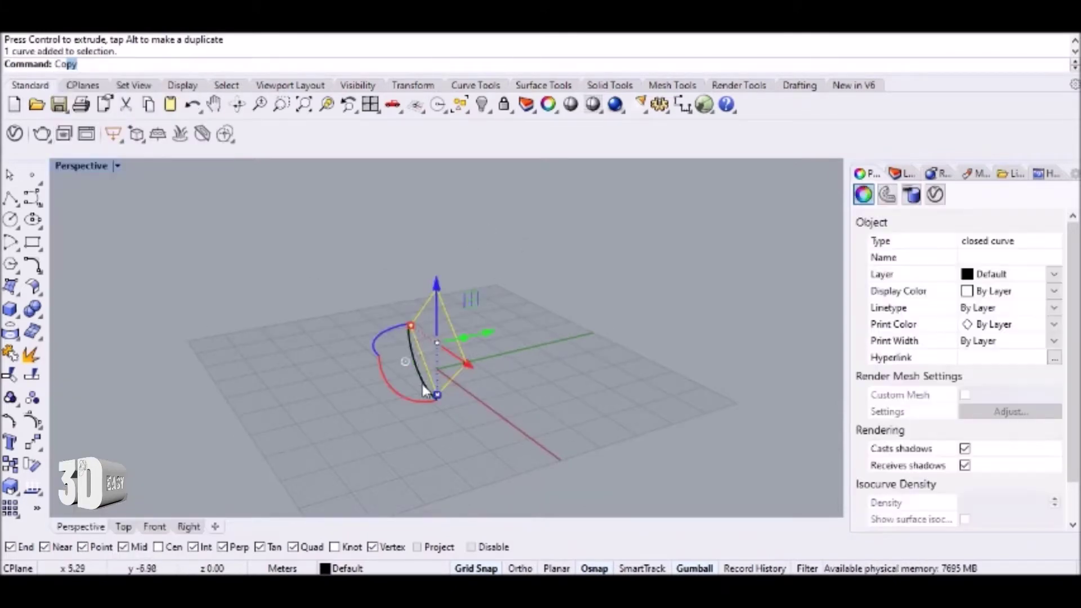
{"action": "scroll", "coordinate": [476, 388], "scroll_direction": "up", "scroll_amount": 2}
{"action": "scroll", "coordinate": [415, 380], "scroll_direction": "up", "scroll_amount": 2}
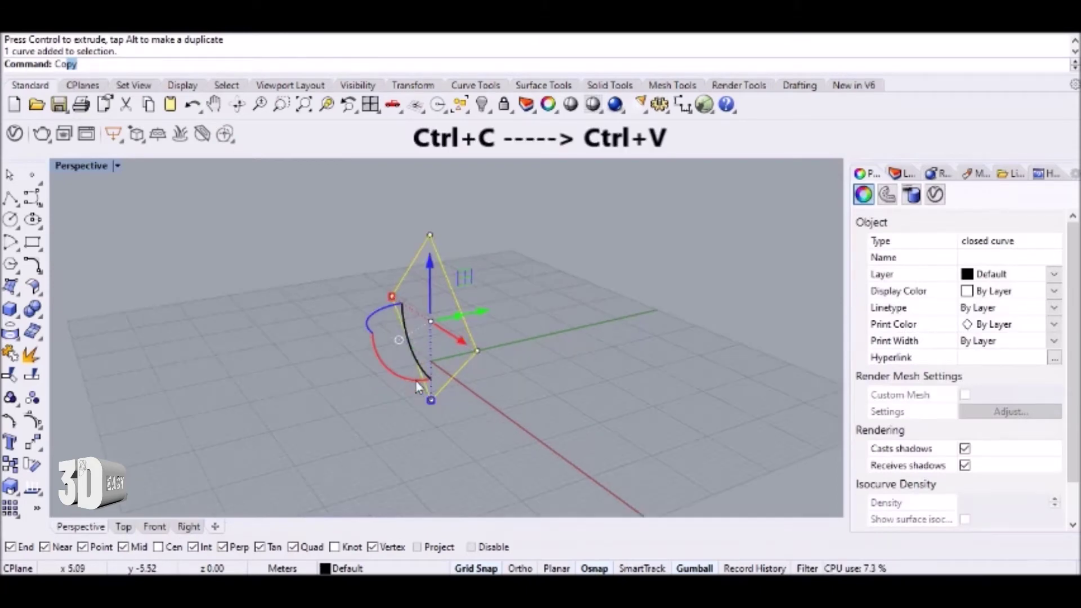
{"action": "key", "text": "ctrl+c"}
{"action": "key", "text": "ctrl+v"}
{"action": "left_click", "coordinate": [468, 391]}
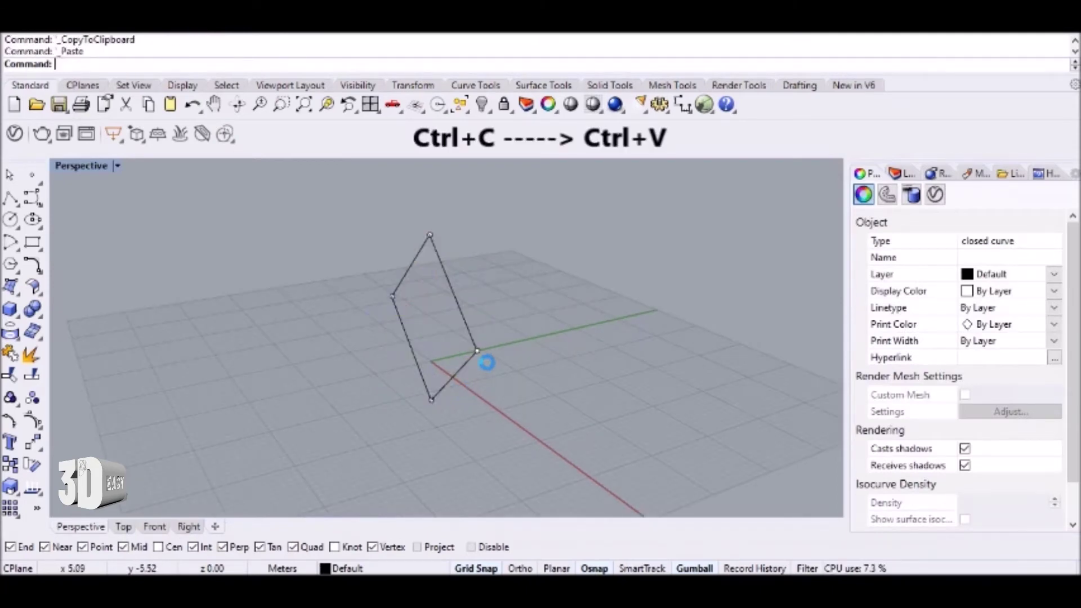
{"action": "left_click", "coordinate": [475, 350]}
{"action": "mouse_move", "coordinate": [487, 310]}
{"action": "left_mouse_down"}
{"action": "mouse_move", "coordinate": [497, 307]}
{"action": "mouse_move", "coordinate": [485, 308]}
{"action": "left_mouse_up"}
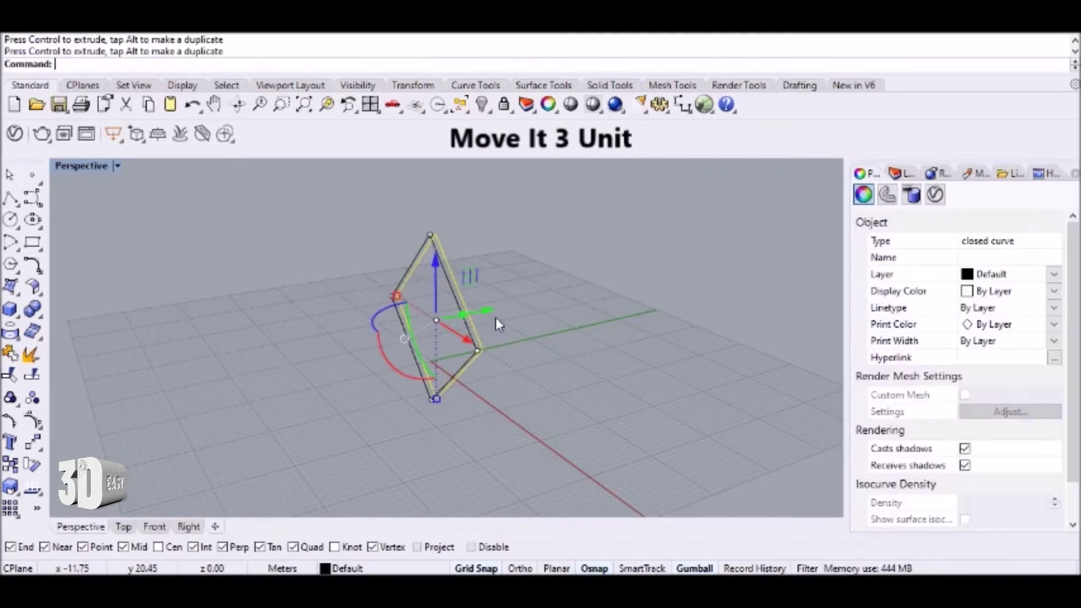
{"action": "left_click_drag", "start_coordinate": [486, 313], "coordinate": [513, 379]}
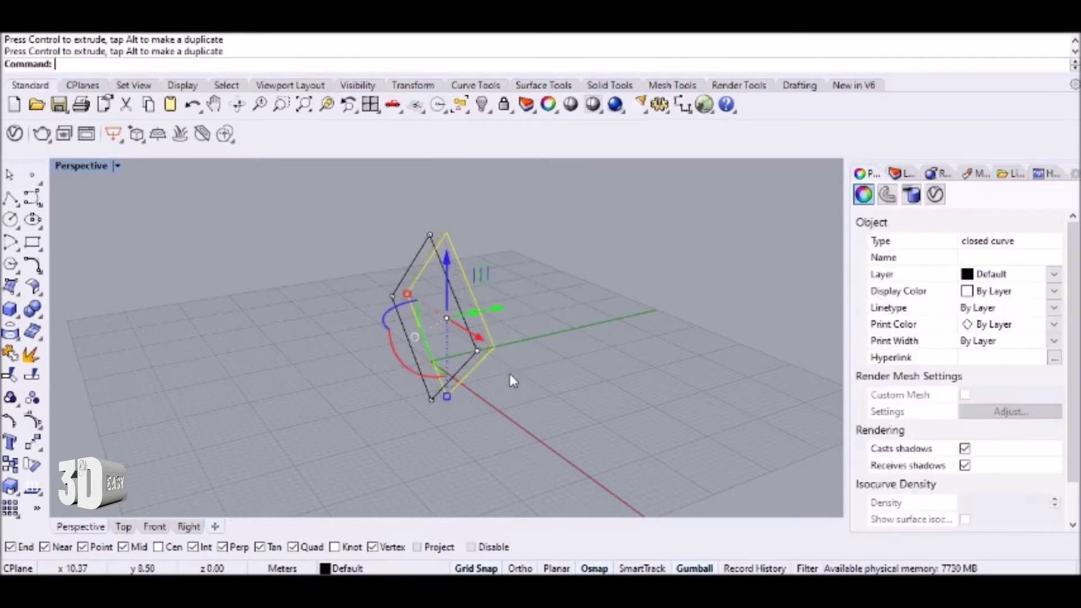
Make two further copies of the newest diamond, moving each one 3 units beyond the previous along the Y axis.
{"action": "key", "text": "ctrl+c"}
{"action": "key", "text": "ctrl+v"}
{"action": "key", "text": "Escape"}
{"action": "left_click_drag", "start_coordinate": [494, 307], "coordinate": [509, 308]}
{"action": "right_click_drag", "start_coordinate": [576, 325], "coordinate": [535, 330]}
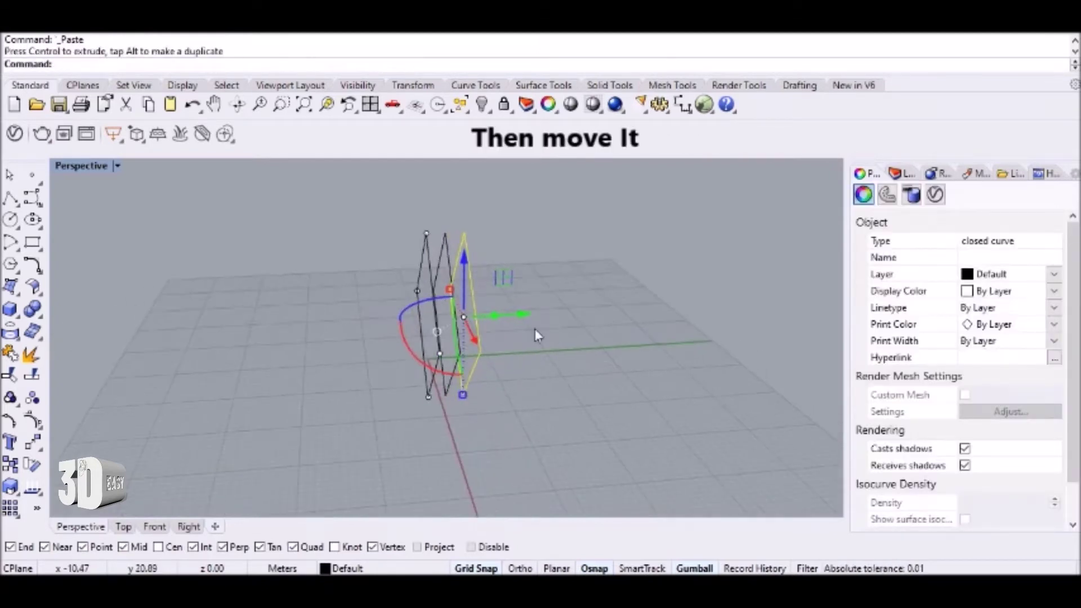
{"action": "key", "text": "ctrl+c"}
{"action": "key", "text": "ctrl+v"}
{"action": "key", "text": "Escape"}
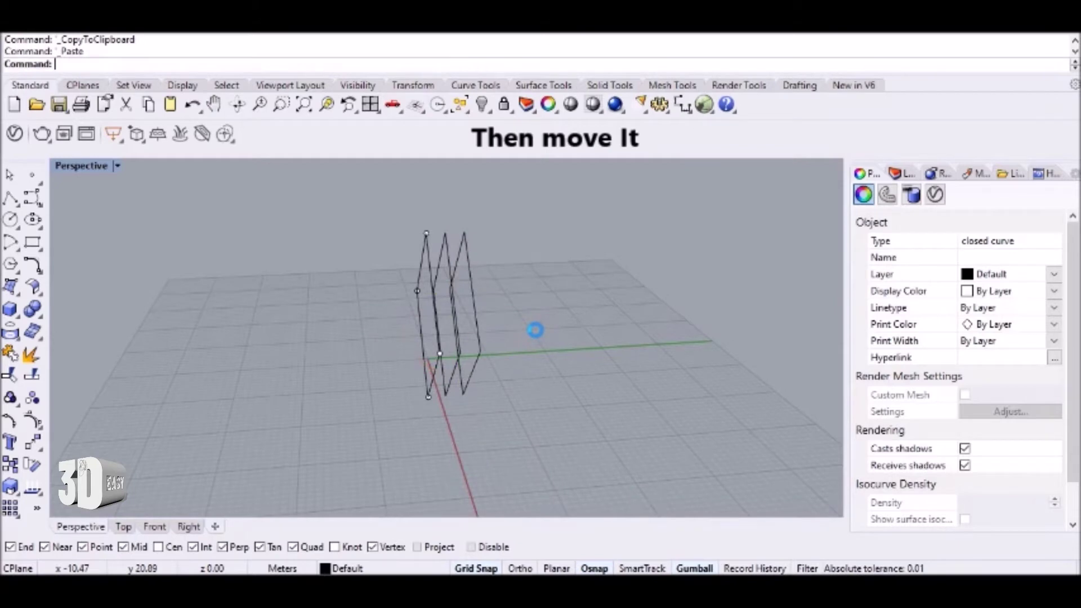
{"action": "left_click_drag", "start_coordinate": [524, 315], "coordinate": [541, 313]}
Add two more diamond copies at 3-unit spacing along Y to complete a row of six.
{"action": "key", "text": "ctrl+v"}
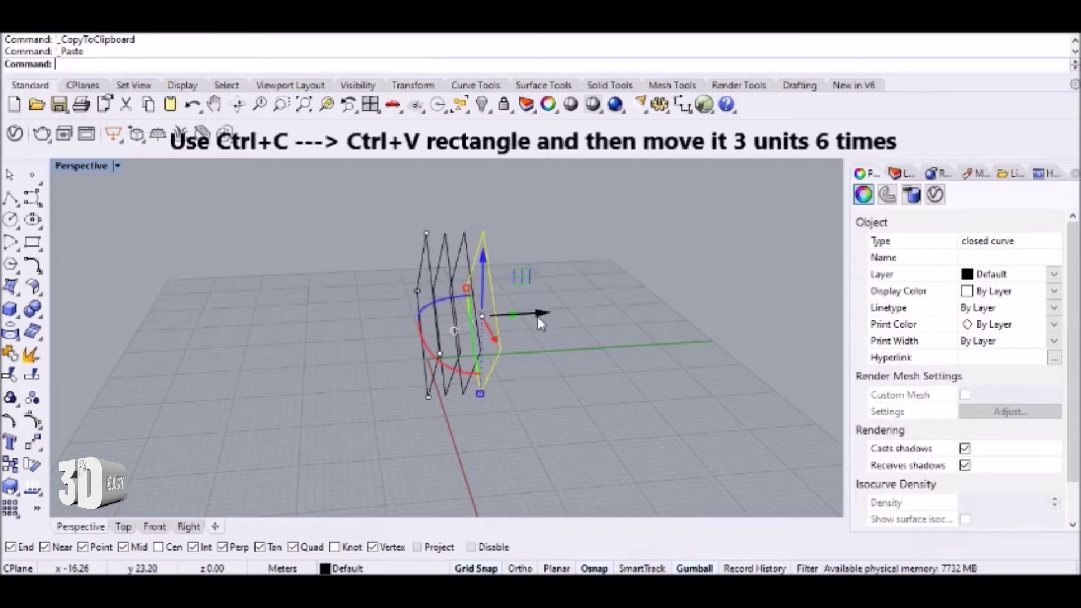
{"action": "left_click_drag", "start_coordinate": [536, 317], "coordinate": [555, 314]}
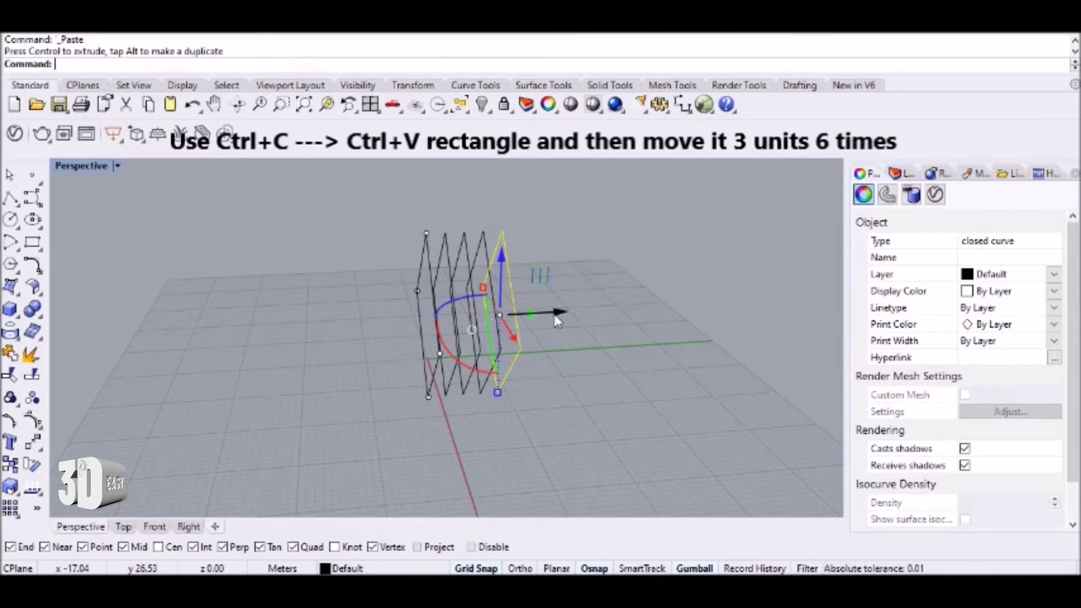
{"action": "key", "text": "ctrl+c"}
{"action": "key", "text": "ctrl+v"}
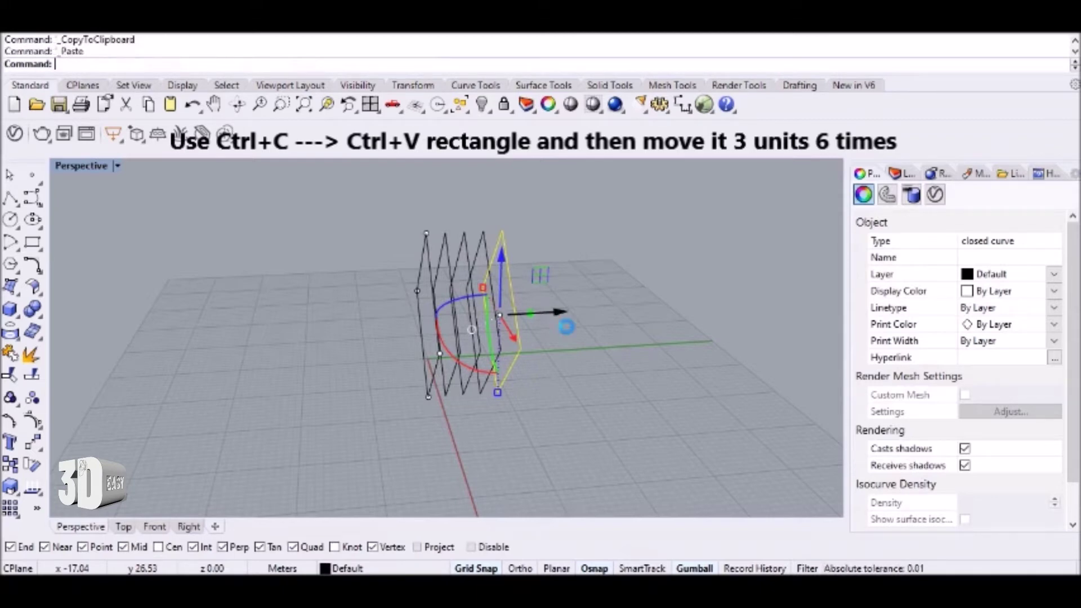
{"action": "key", "text": "Escape"}
{"action": "left_click_drag", "start_coordinate": [556, 314], "coordinate": [572, 309]}
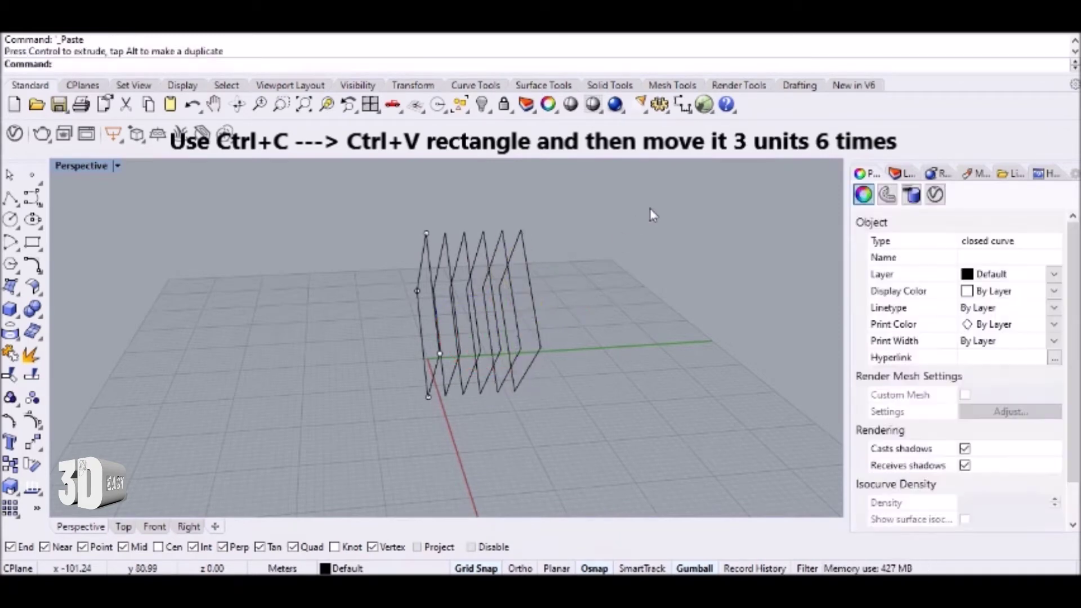
{"action": "key", "text": "Escape"}
Duplicate all six diamonds and move the copies along Y to continue the row at the same spacing.
{"action": "right_click_drag", "start_coordinate": [468, 392], "coordinate": [552, 260]}
{"action": "key", "text": "ctrl+a"}
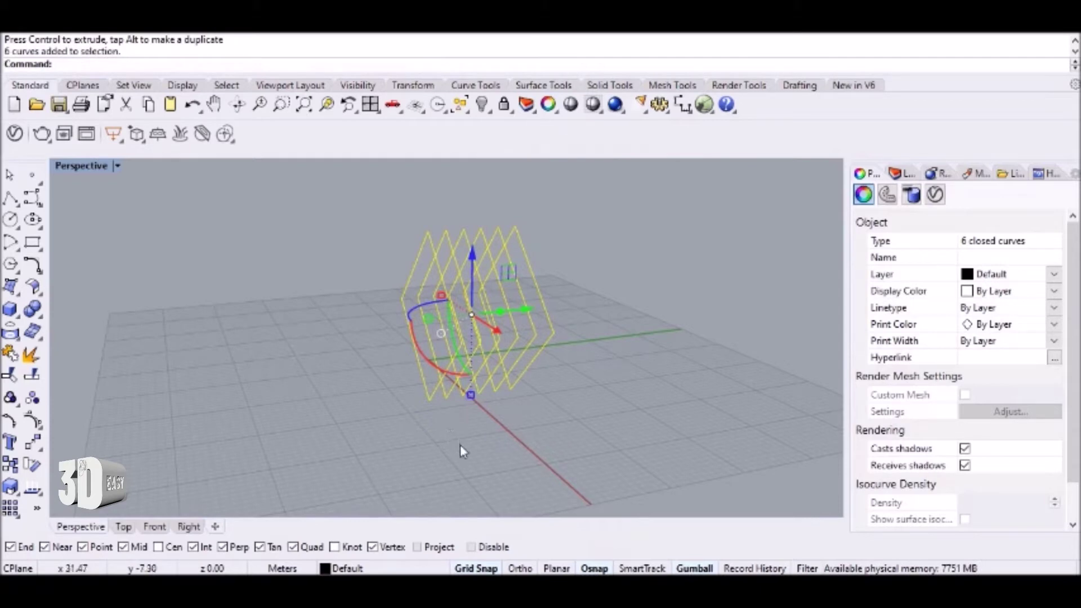
{"action": "key", "text": "ctrl+c"}
{"action": "key", "text": "ctrl+v"}
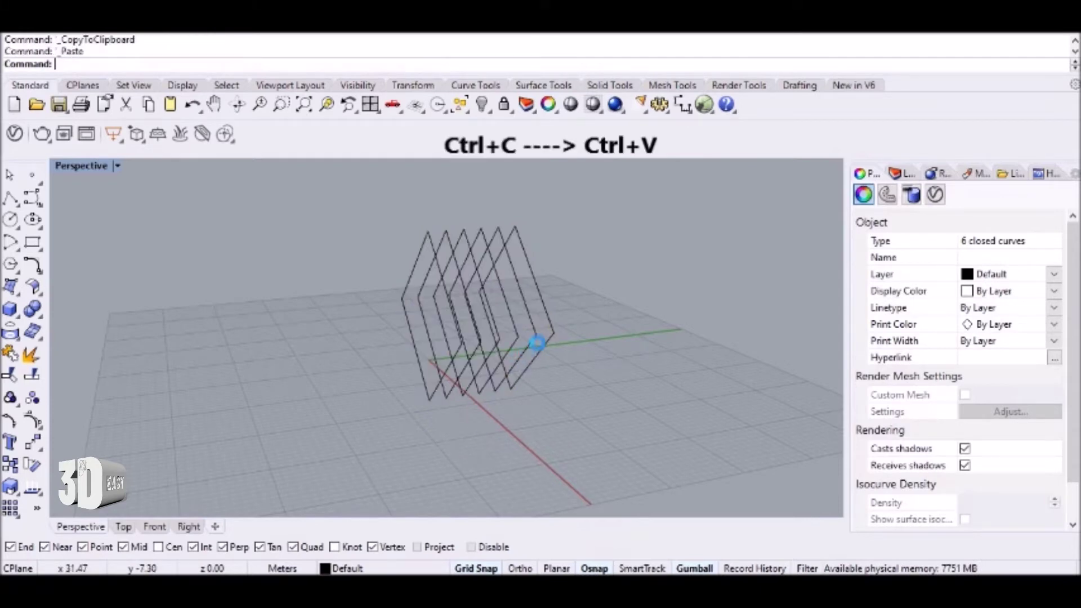
{"action": "left_click_drag", "start_coordinate": [520, 309], "coordinate": [619, 303]}
{"action": "right_click_drag", "start_coordinate": [619, 303], "coordinate": [597, 318]}
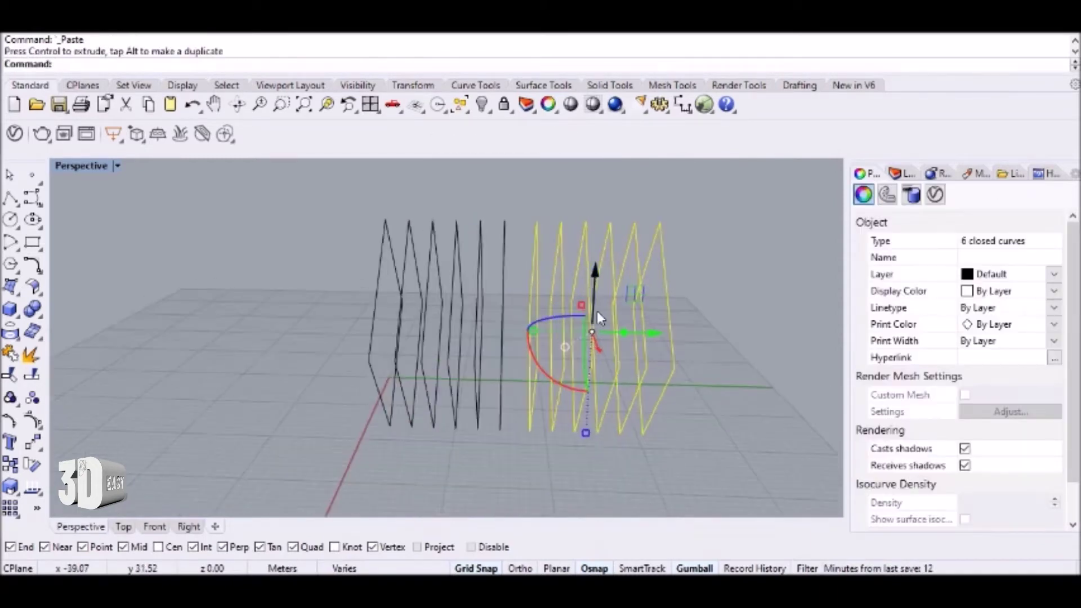
{"action": "left_click_drag", "start_coordinate": [644, 333], "coordinate": [636, 333]}
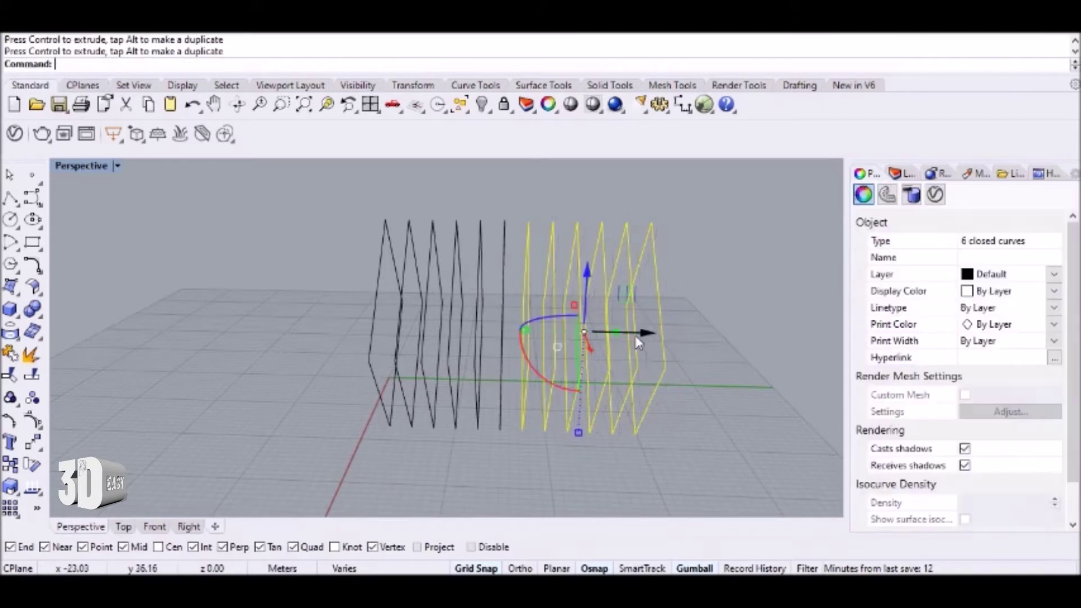
Duplicate the second set of six diamonds and place it behind that set along Y as the third set.
{"action": "key", "text": "ctrl+c"}
{"action": "key", "text": "ctrl+v"}
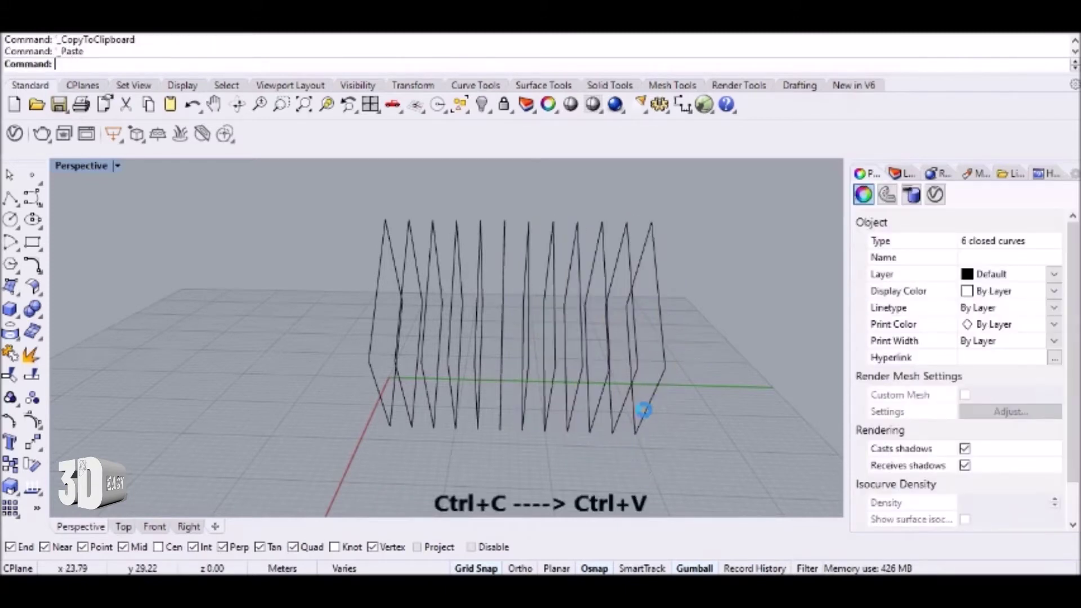
{"action": "left_click_drag", "start_coordinate": [647, 338], "coordinate": [790, 340]}
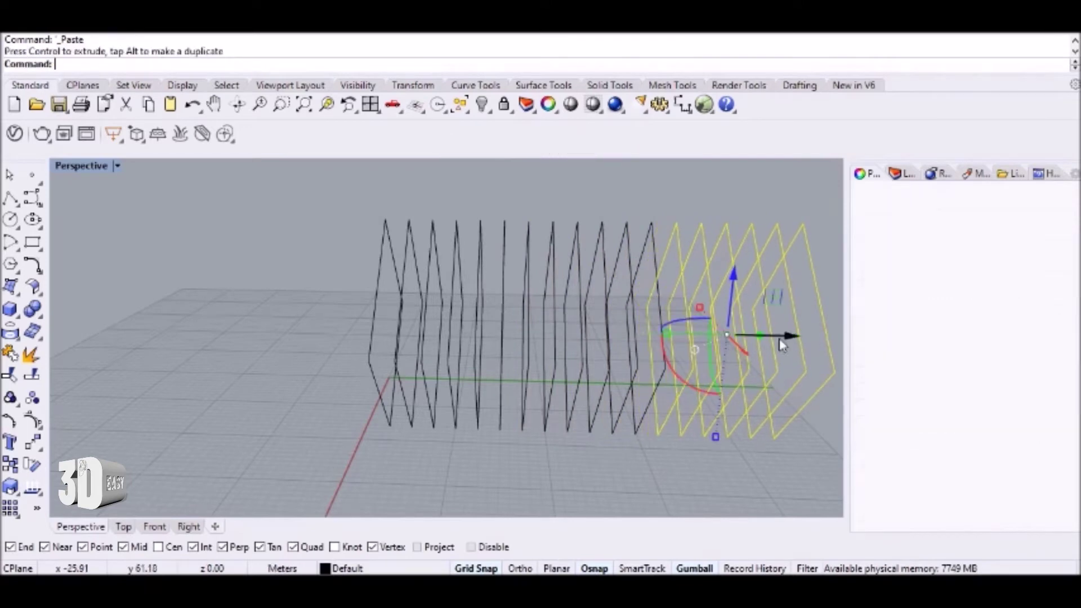
Duplicate the third set of six diamonds and extend the row along Y with the evenly spaced fourth set.
{"action": "scroll", "coordinate": [260, 369], "scroll_direction": "down", "scroll_amount": 8}
{"action": "right_click_drag", "start_coordinate": [261, 368], "coordinate": [398, 403]}
{"action": "scroll", "coordinate": [439, 339], "scroll_direction": "up", "scroll_amount": 4}
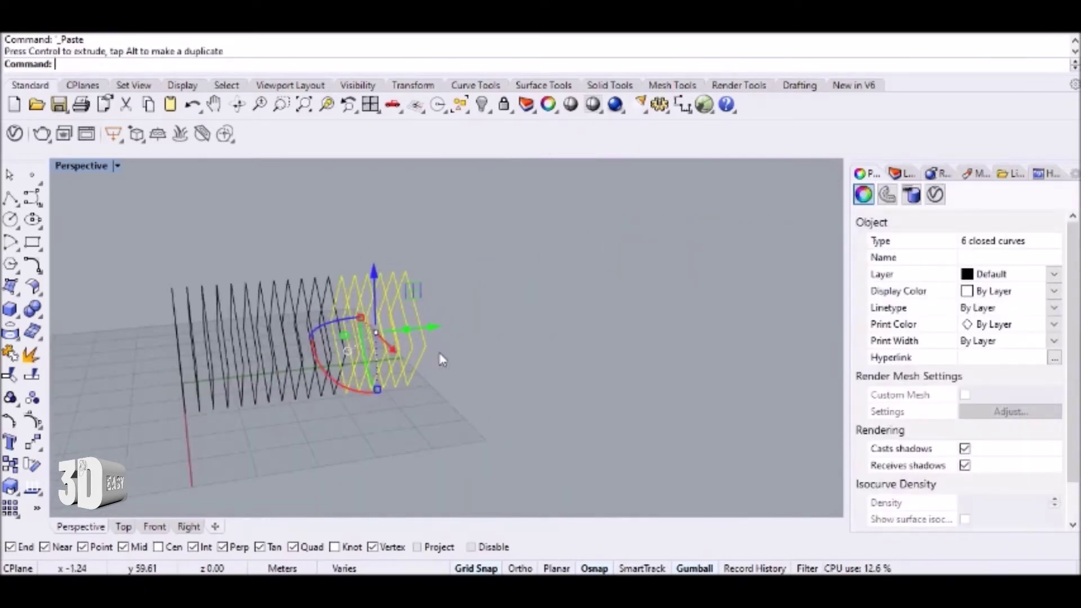
{"action": "key", "text": "ctrl+c"}
{"action": "key", "text": "ctrl+v"}
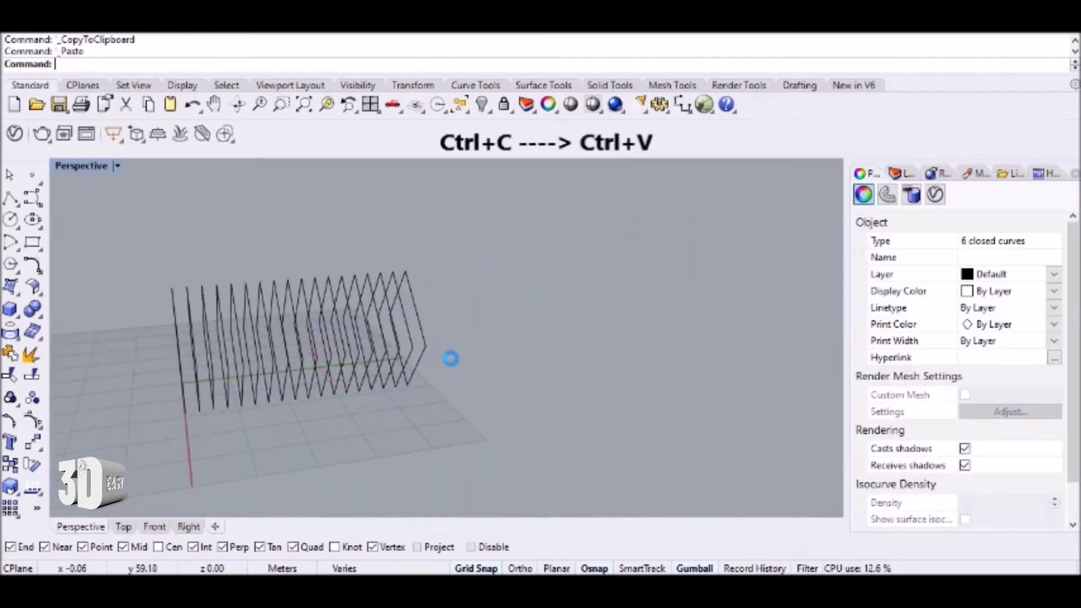
{"action": "left_click_drag", "start_coordinate": [436, 330], "coordinate": [495, 325]}
{"action": "right_click_drag", "start_coordinate": [536, 471], "coordinate": [435, 403]}
{"action": "key", "text": "Escape"}
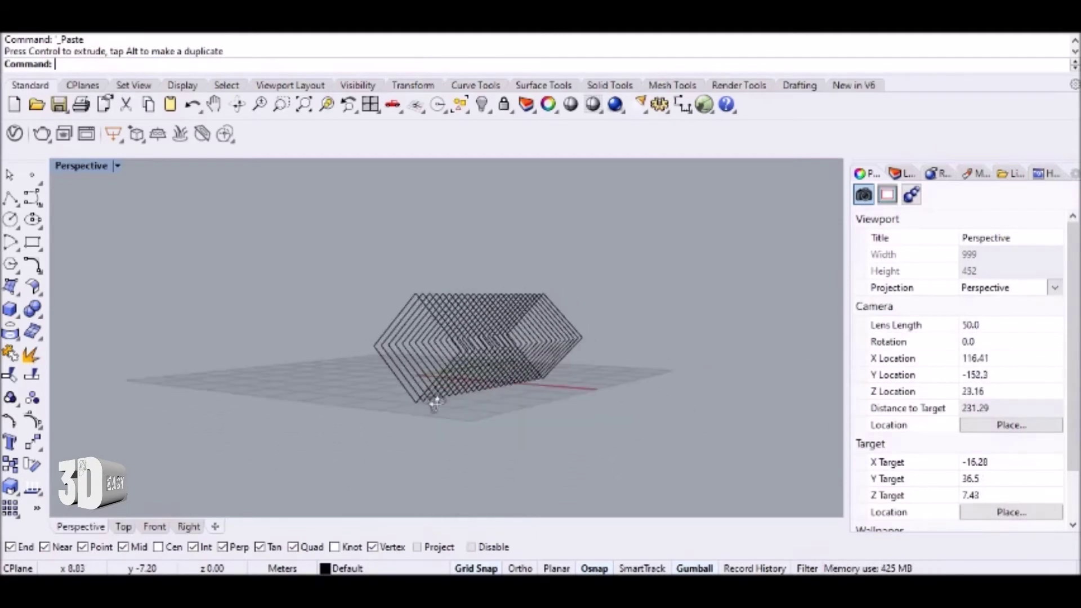
Rotate the second and third diamonds of the row 5 degrees about the Y axis.
{"action": "scroll", "coordinate": [428, 298], "scroll_direction": "up", "scroll_amount": 7}
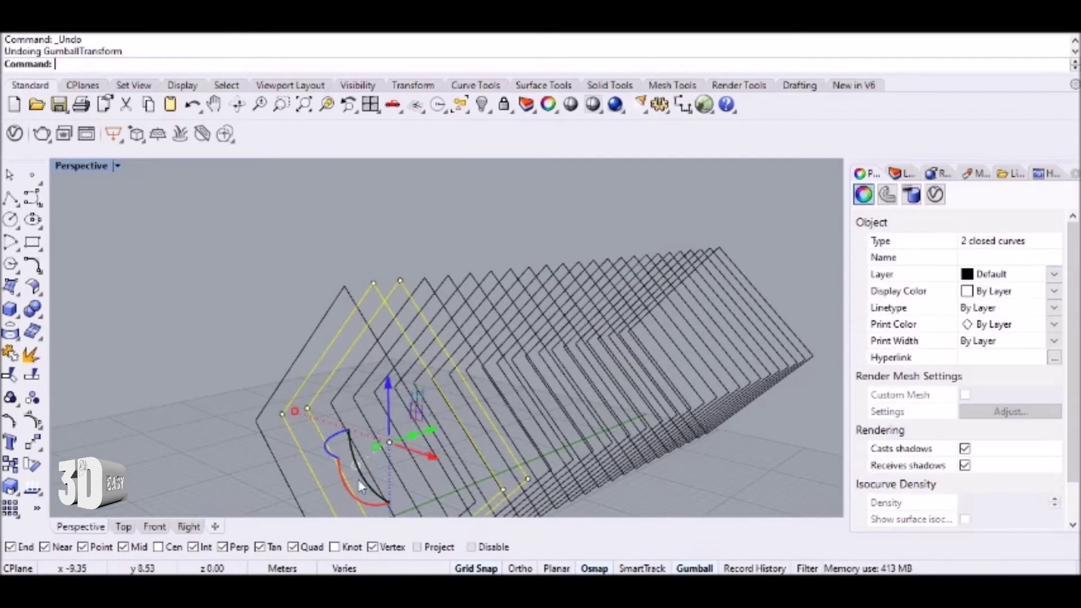
{"action": "left_click", "coordinate": [361, 486]}
{"action": "key", "text": "Return"}
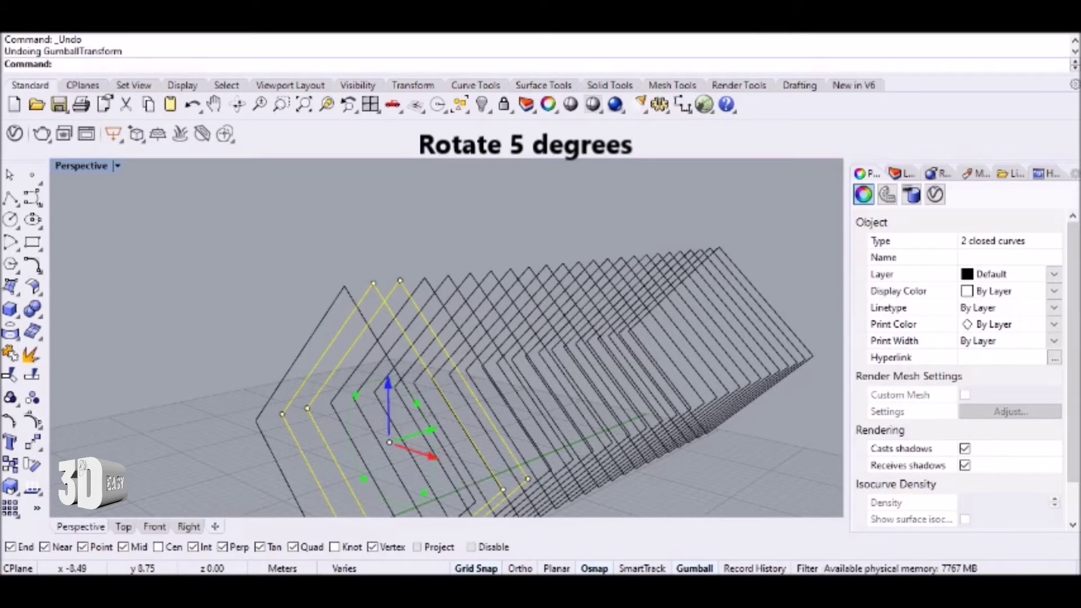
Rotate the third diamond further about the Y axis to a total of 10 degrees.
{"action": "left_click", "coordinate": [414, 299]}
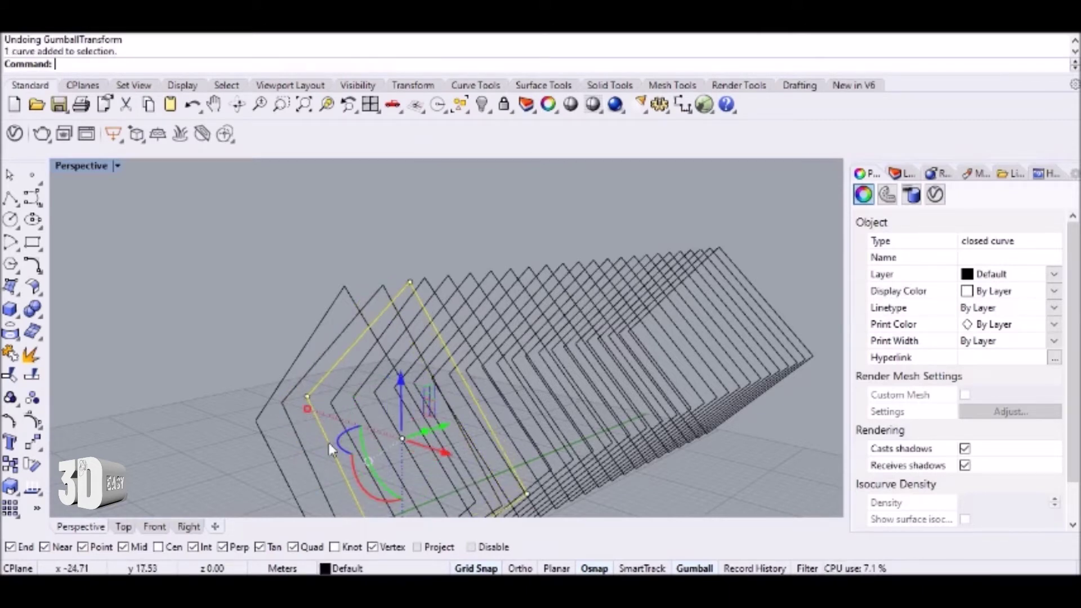
{"action": "left_click", "coordinate": [380, 480]}
{"action": "type", "text": "10"}
{"action": "key", "text": "Return"}
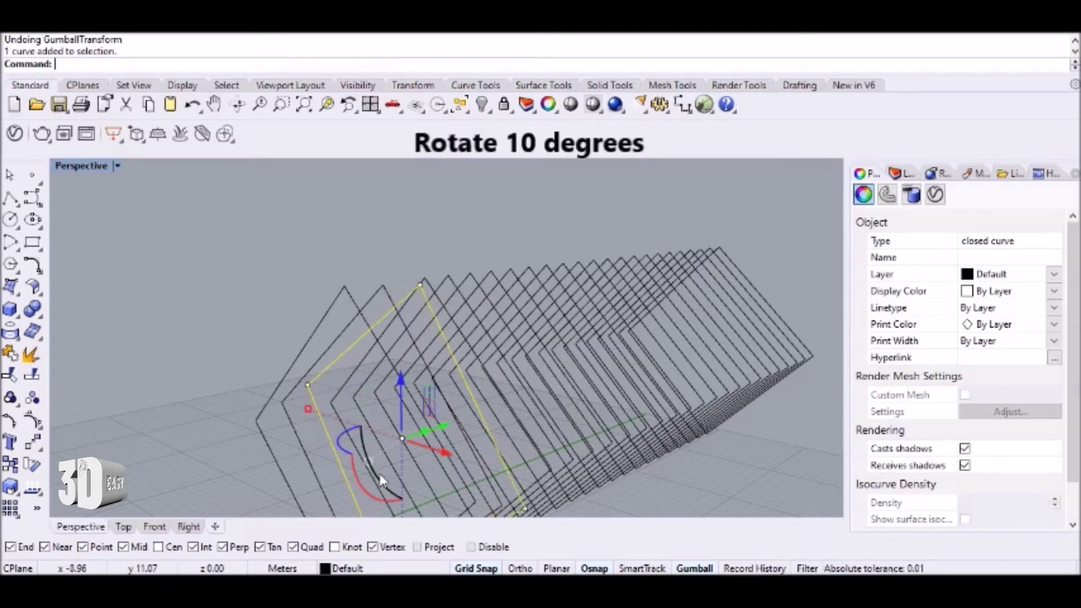
{"action": "left_click", "coordinate": [410, 231]}
Rotate the fourth diamond of the row 15 degrees about the Y axis.
{"action": "left_click", "coordinate": [430, 285]}
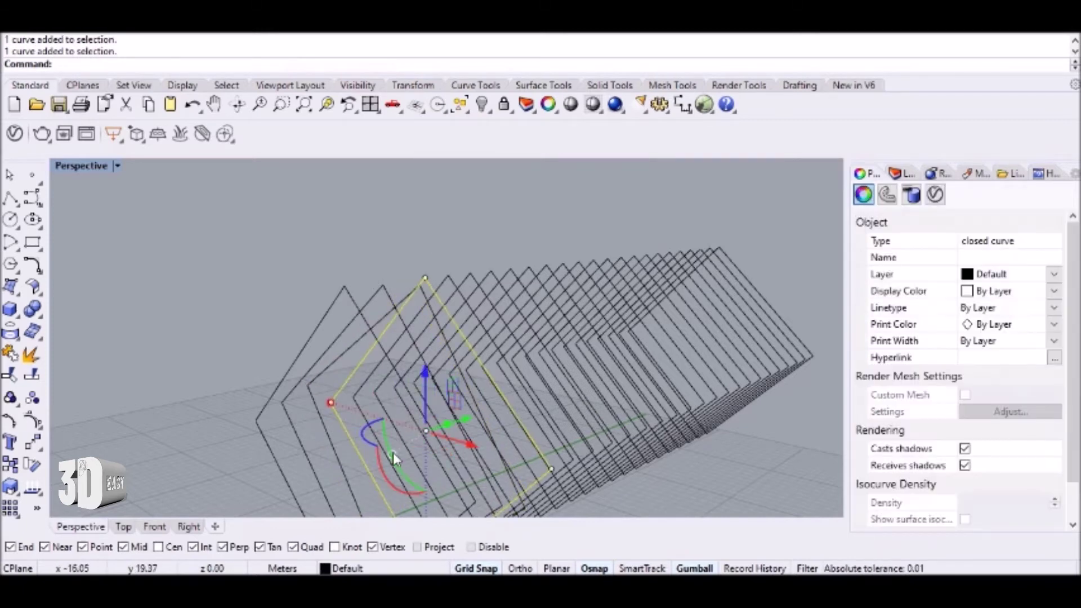
{"action": "left_click", "coordinate": [406, 477]}
{"action": "type", "text": "15"}
{"action": "key", "text": "Return"}
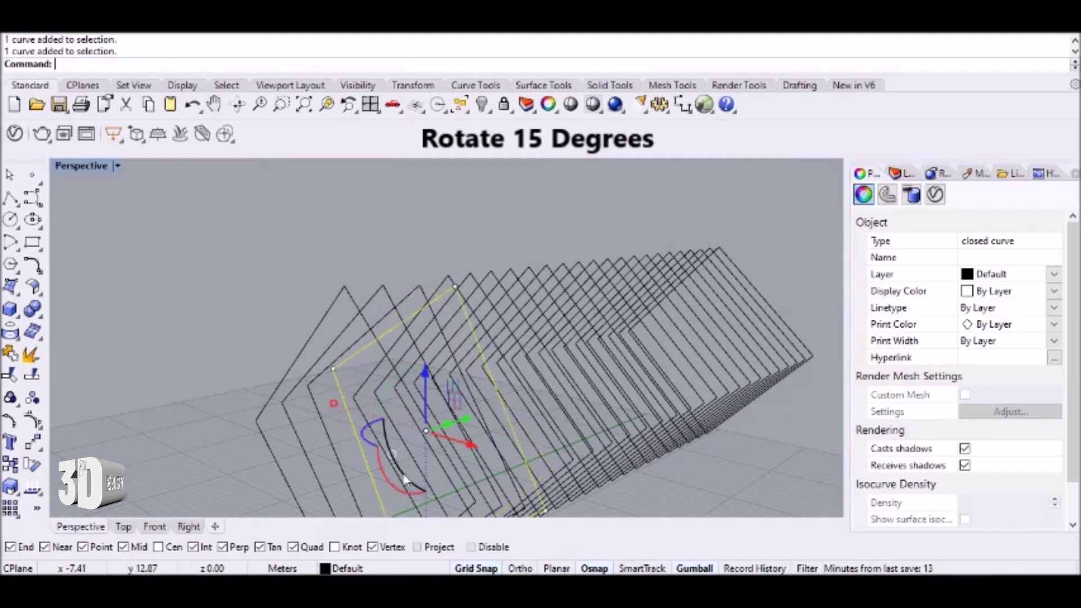
Rotate the fifth diamond of the row 20 degrees about the Y axis.
{"action": "left_click", "coordinate": [448, 274]}
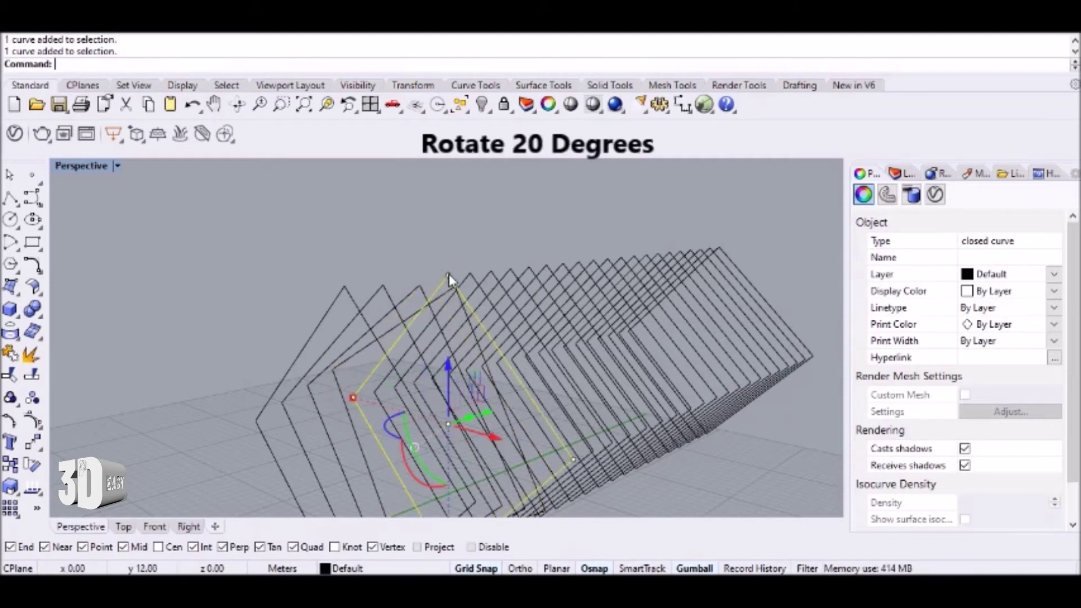
{"action": "left_click", "coordinate": [426, 471]}
{"action": "type", "text": "20"}
{"action": "key", "text": "Return"}
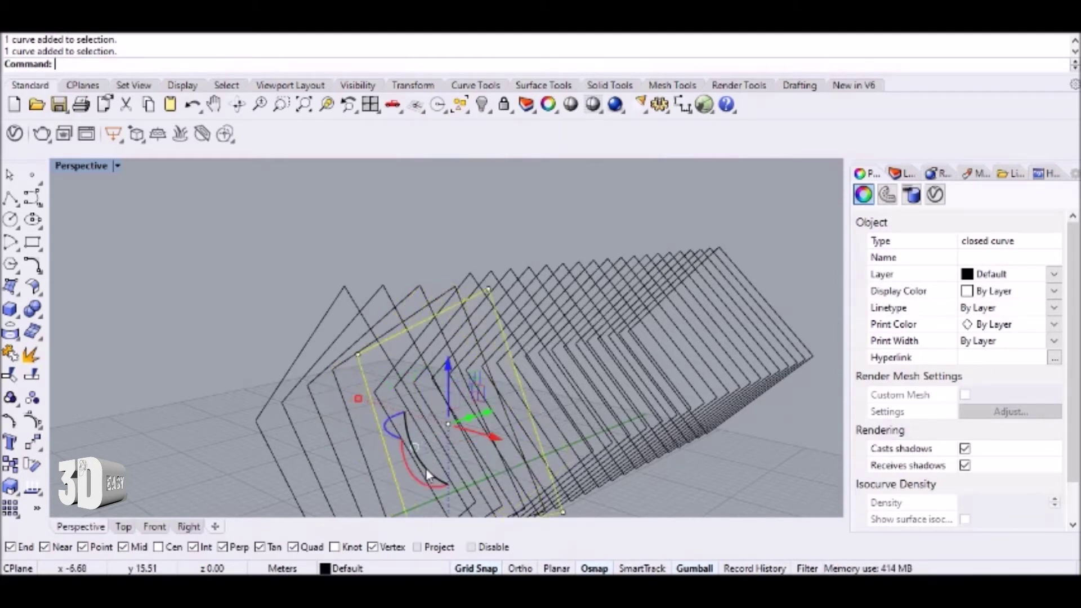
Rotate the sixth diamond of the row 25 degrees about the Y axis.
{"action": "left_click", "coordinate": [469, 278]}
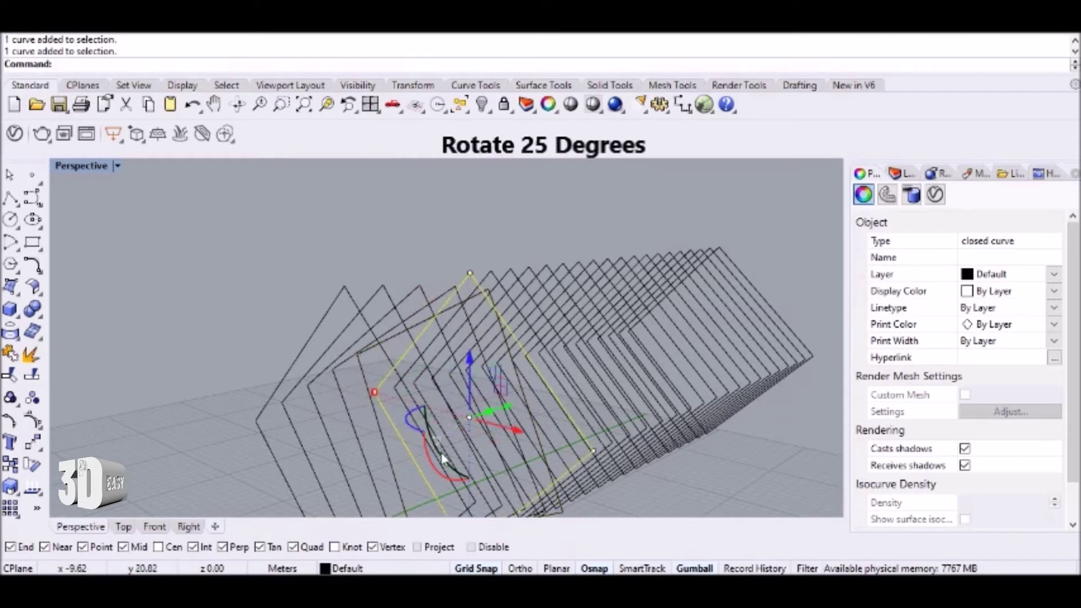
{"action": "left_click", "coordinate": [440, 454]}
{"action": "type", "text": "25"}
{"action": "key", "text": "Return"}
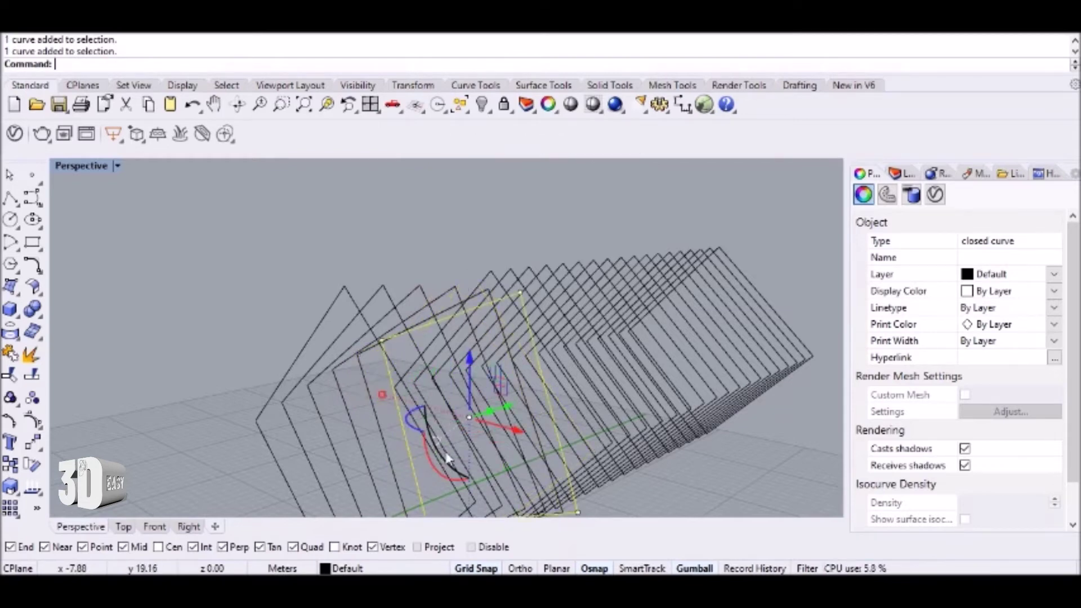
Rotate the seventh diamond of the row 30 degrees about the Y axis.
{"action": "left_click", "coordinate": [488, 272]}
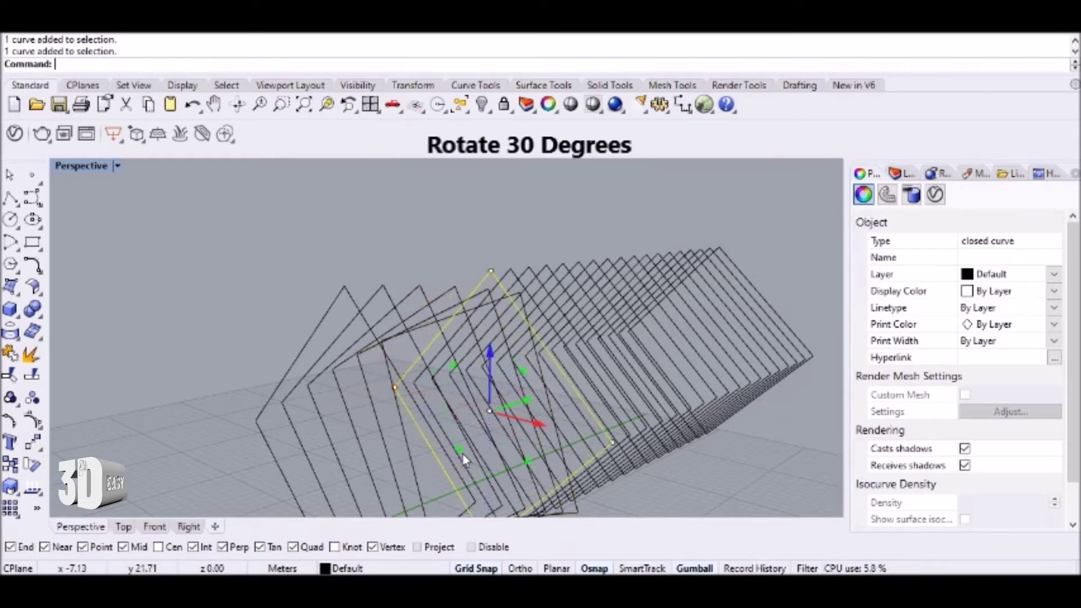
{"action": "left_click", "coordinate": [462, 454]}
{"action": "type", "text": "30"}
{"action": "key", "text": "Return"}
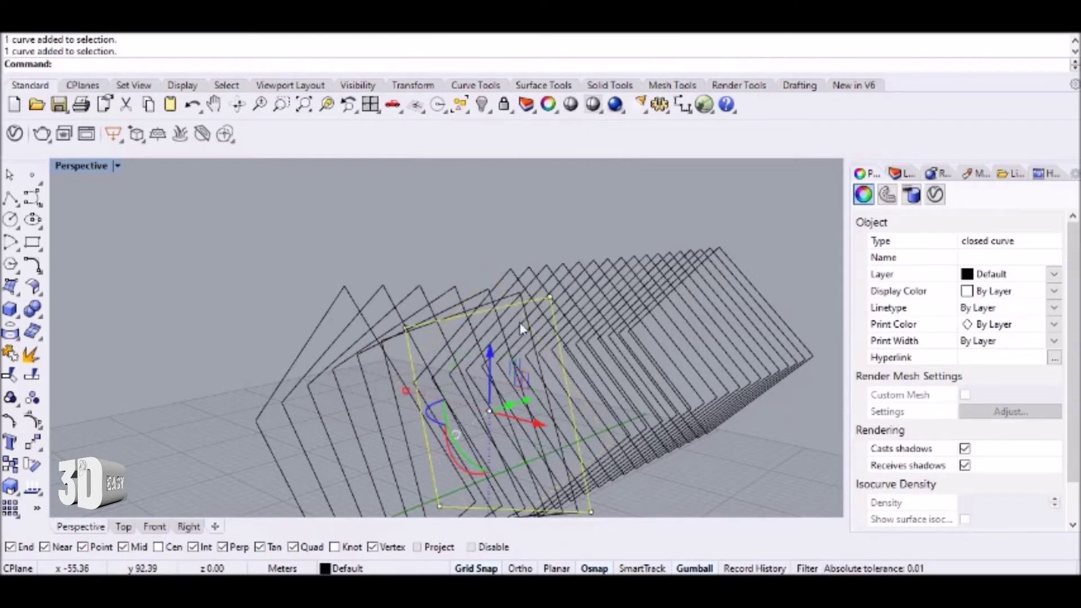
Rotate the eighth diamond of the row 35 degrees about the Y axis.
{"action": "left_click", "coordinate": [510, 276]}
{"action": "left_click", "coordinate": [491, 458]}
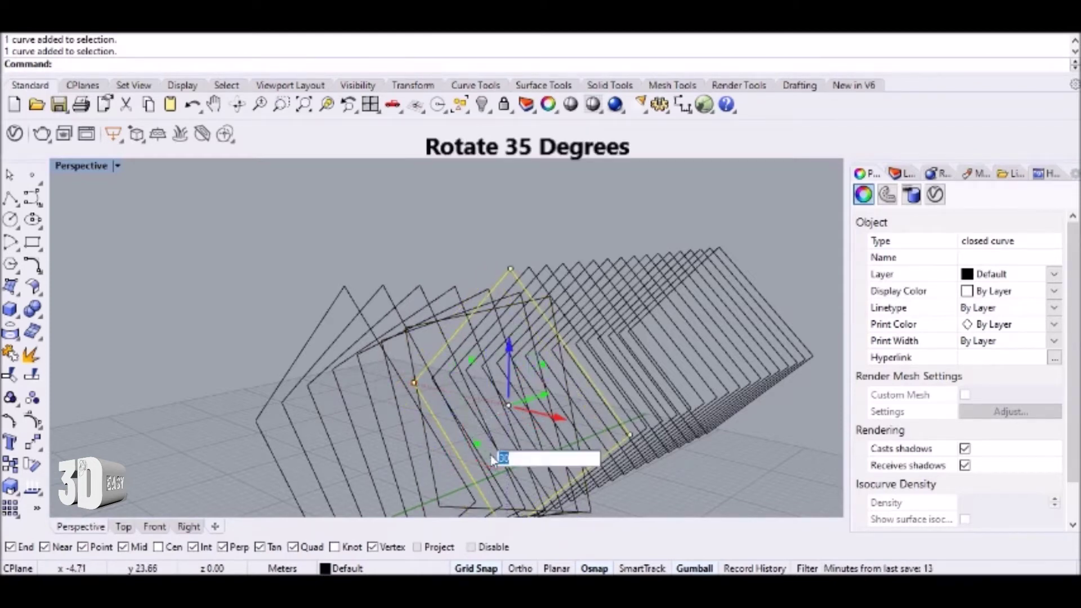
{"action": "type", "text": "35"}
{"action": "key", "text": "Return"}
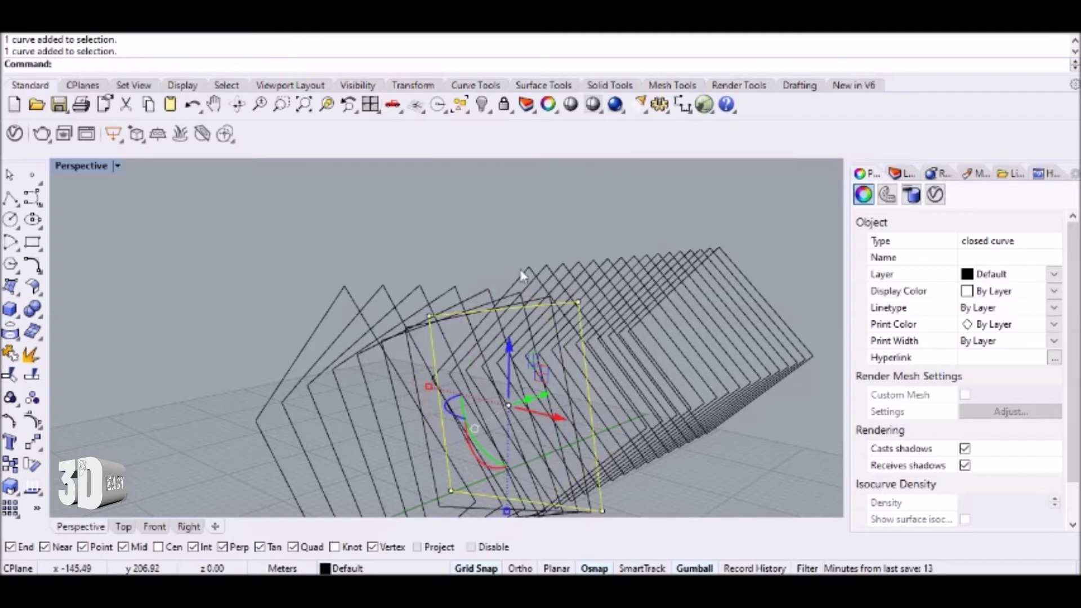
Rotate the ninth diamond of the row 40 degrees about the Y axis.
{"action": "left_click", "coordinate": [530, 274]}
{"action": "left_click", "coordinate": [502, 449]}
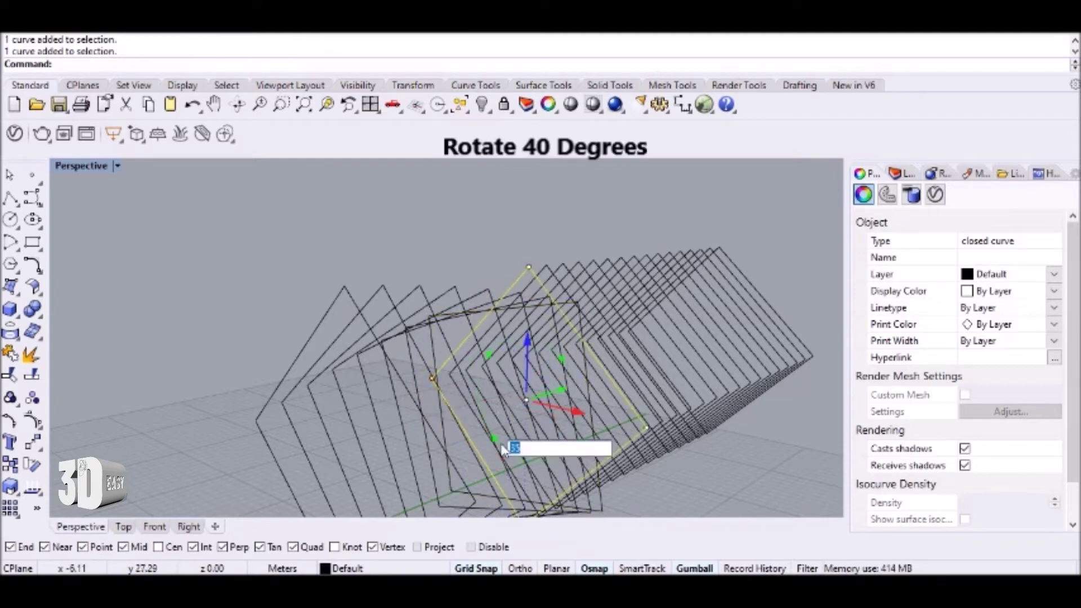
{"action": "type", "text": "40"}
{"action": "key", "text": "Return"}
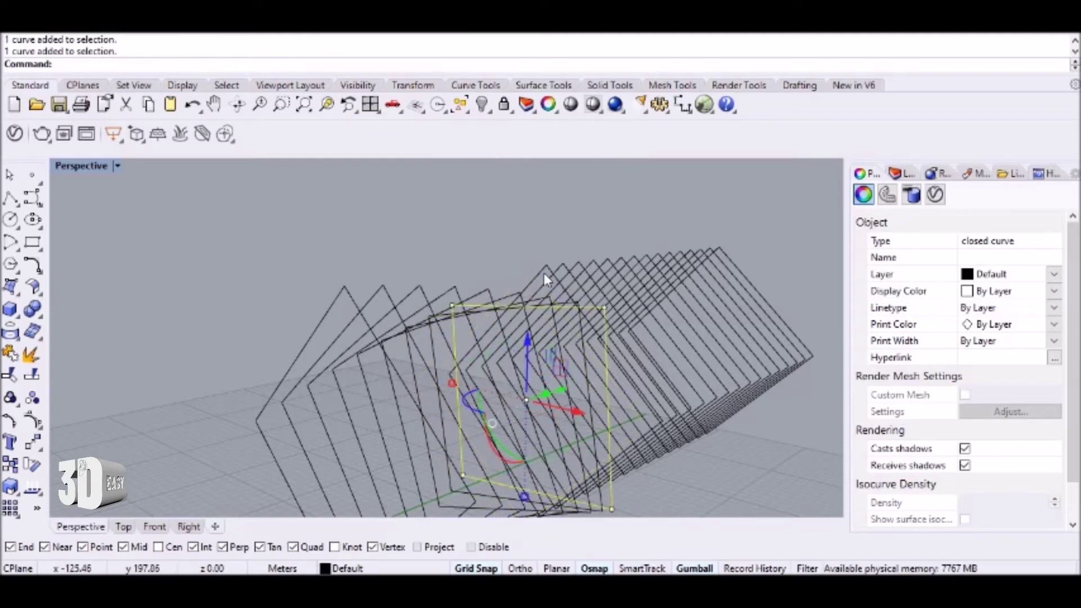
Rotate the tenth diamond of the row 45 degrees about the Y axis.
{"action": "left_click", "coordinate": [545, 270]}
{"action": "left_click", "coordinate": [522, 443]}
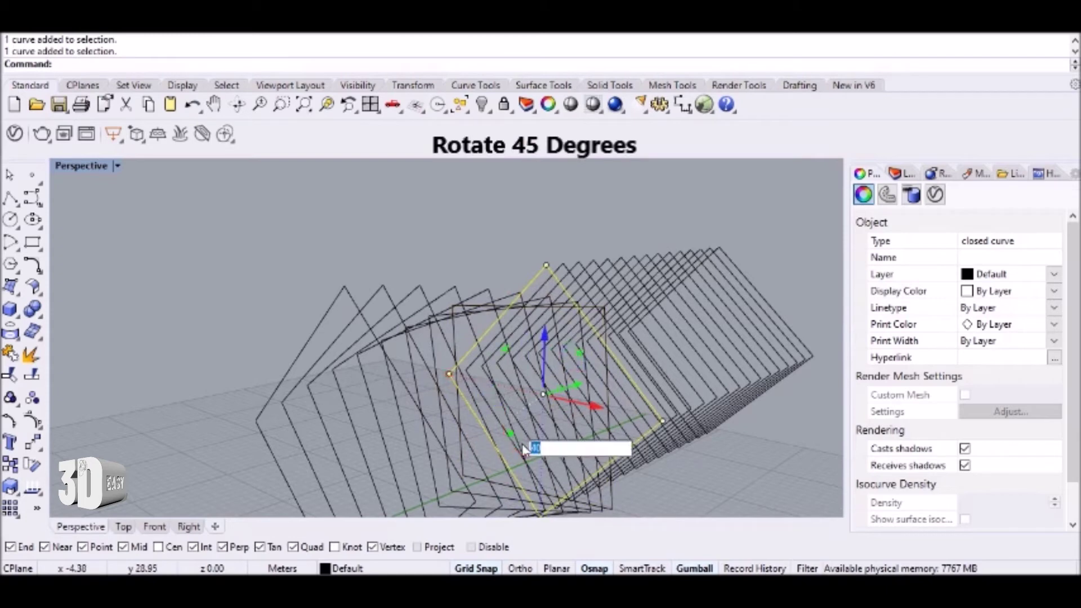
{"action": "type", "text": "45"}
{"action": "key", "text": "Return"}
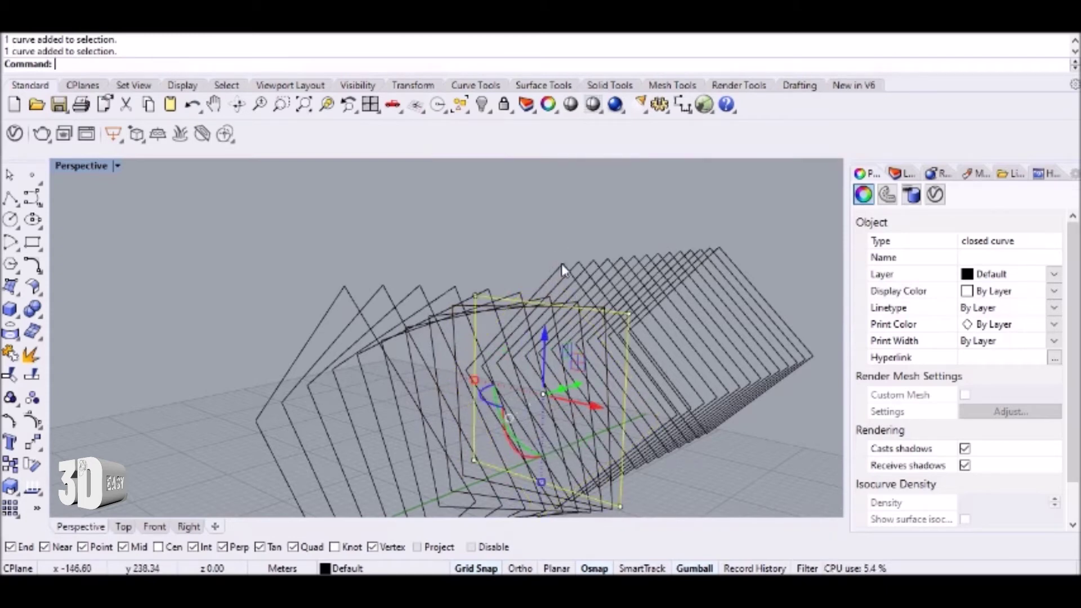
Rotate the eleventh diamond of the row 50 degrees about the Y axis.
{"action": "left_click", "coordinate": [562, 264]}
{"action": "left_click", "coordinate": [536, 435]}
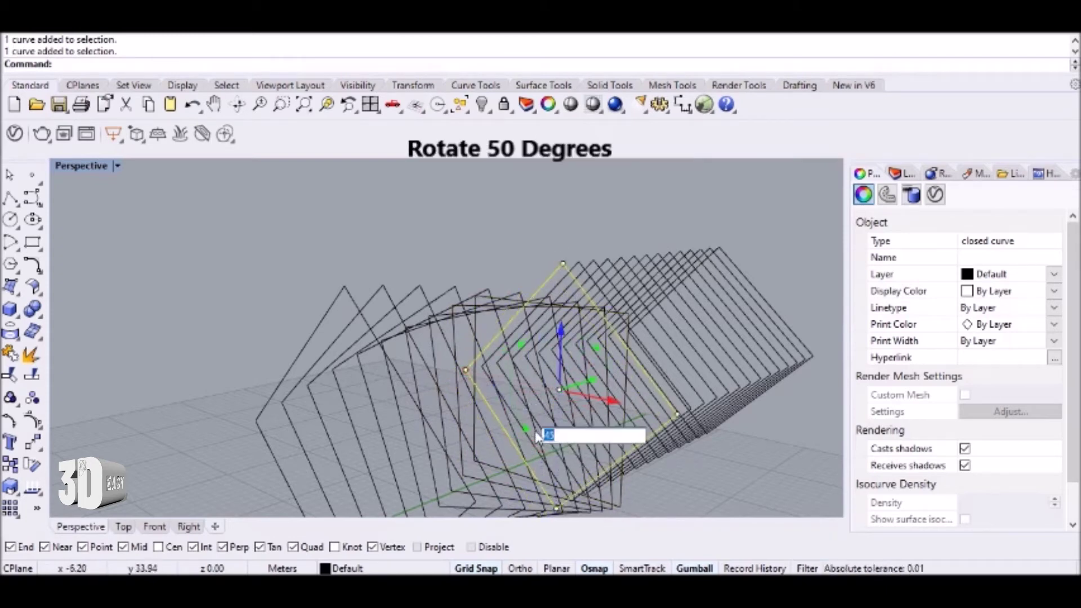
{"action": "key", "text": "Return"}
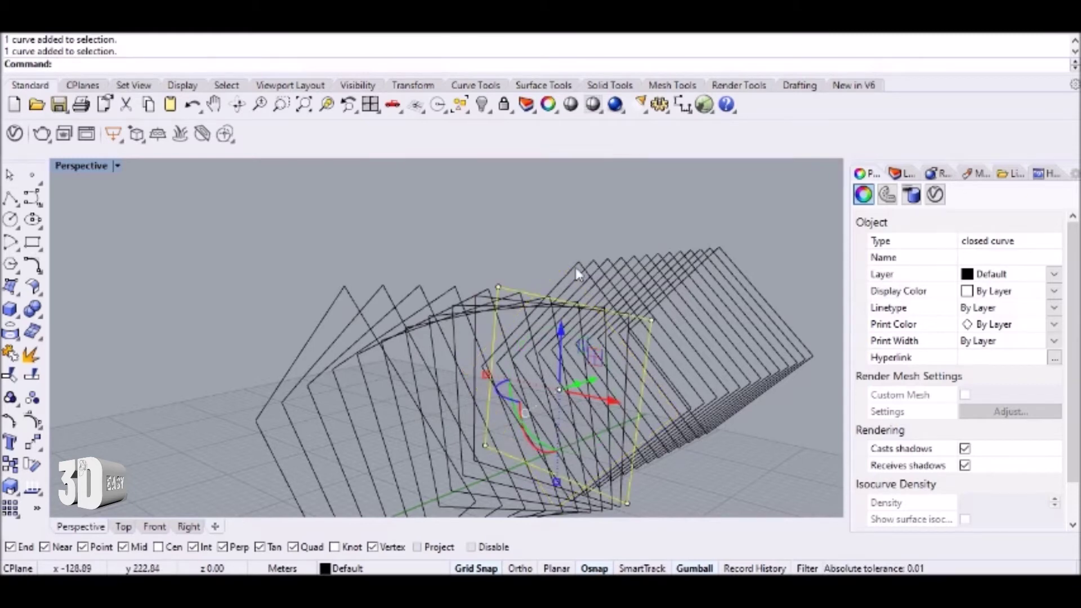
Rotate the twelfth diamond of the row 55 degrees about the Y axis.
{"action": "left_click", "coordinate": [579, 262]}
{"action": "left_click", "coordinate": [555, 438]}
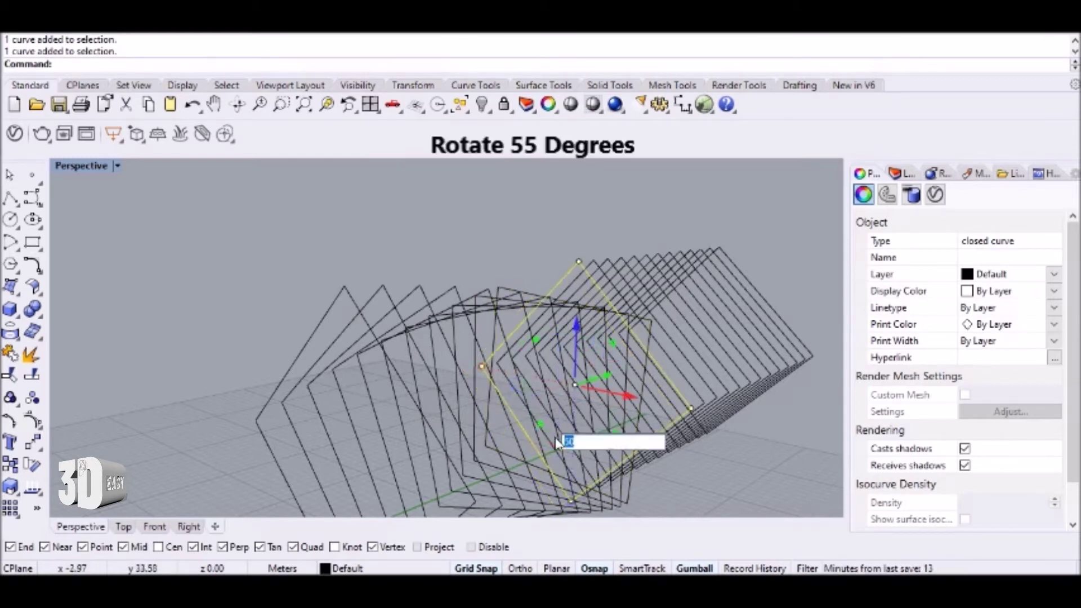
{"action": "type", "text": "55"}
{"action": "key", "text": "Return"}
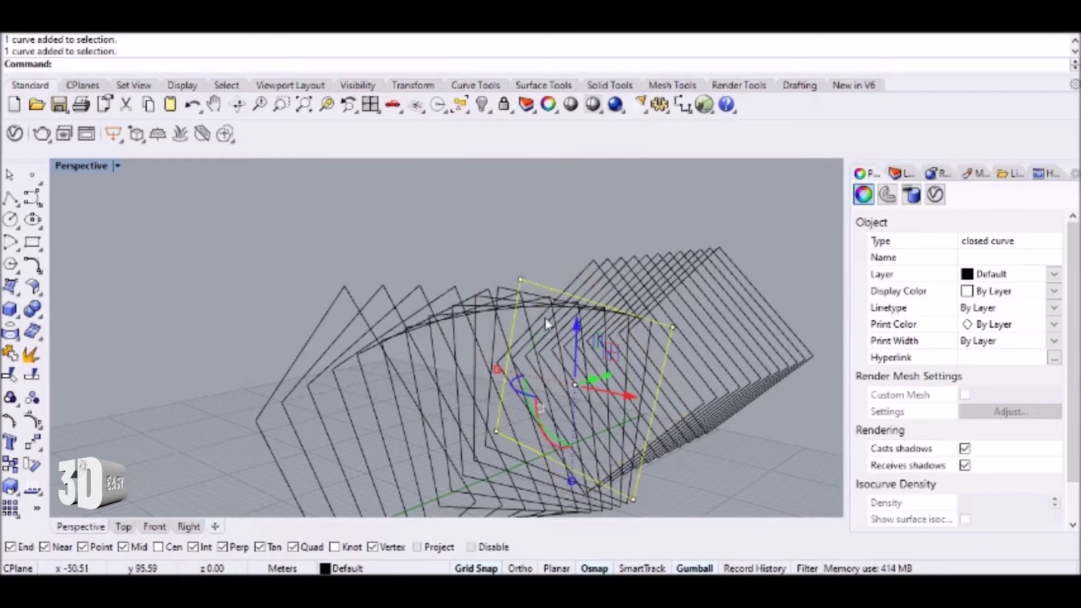
Rotate the thirteenth diamond of the row 60 degrees about the Y axis.
{"action": "left_click", "coordinate": [588, 265]}
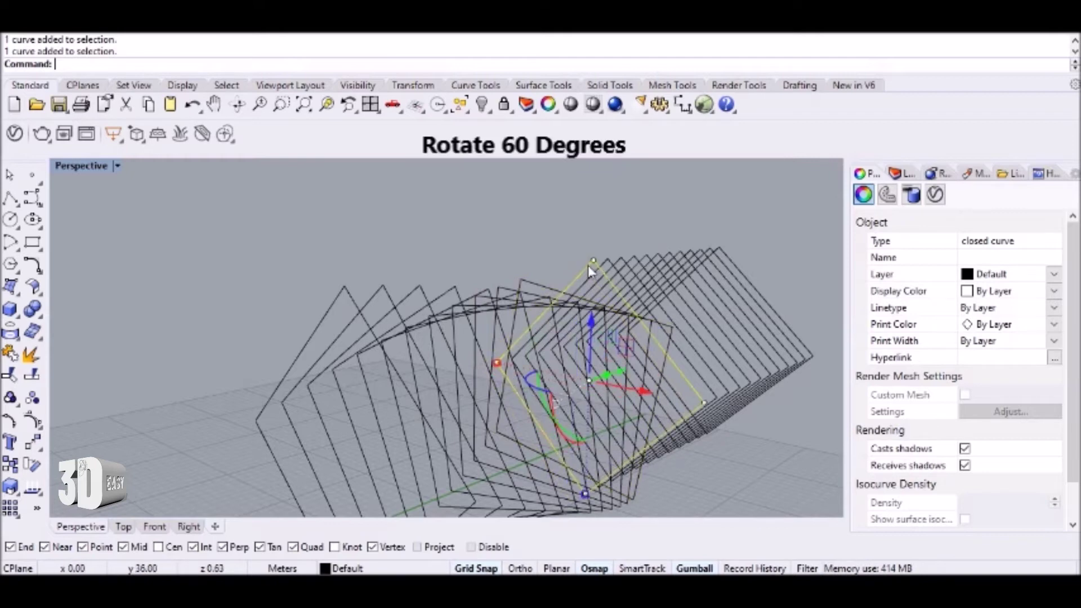
{"action": "left_click", "coordinate": [576, 436]}
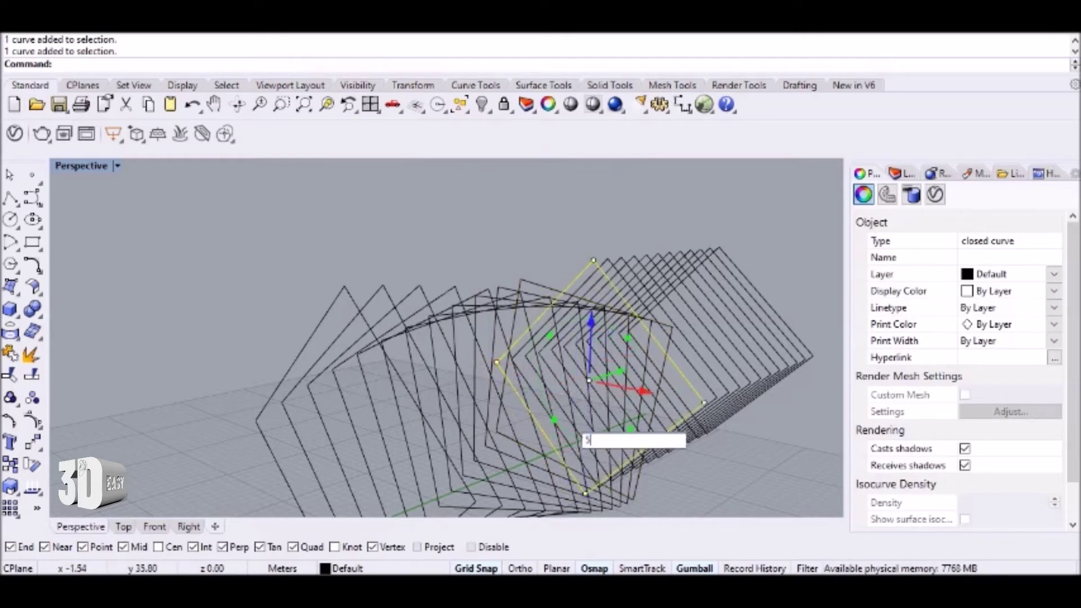
{"action": "key", "text": "Return"}
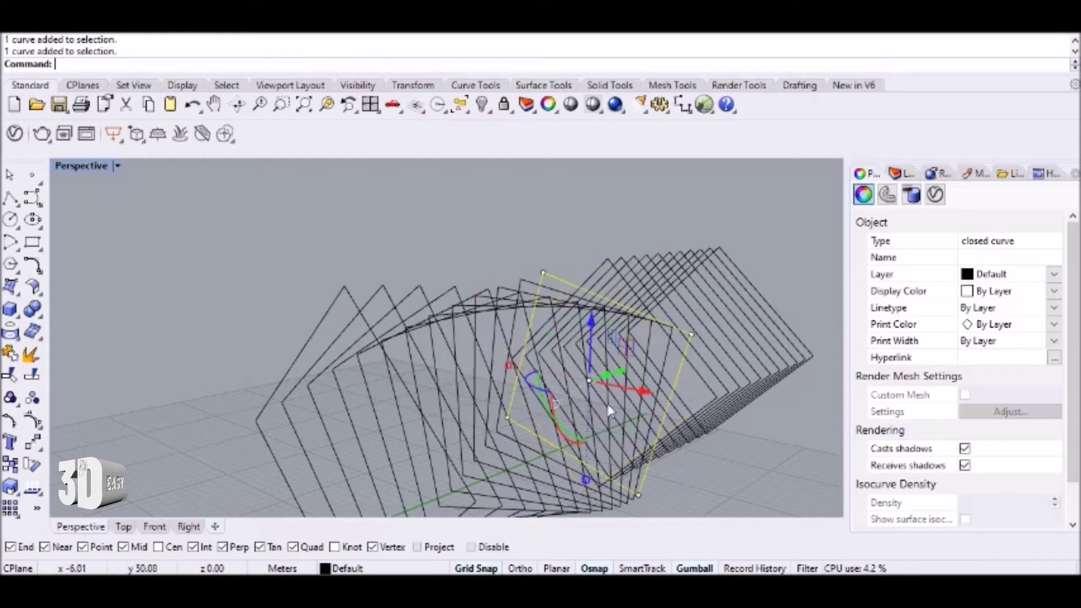
Rotate the fourteenth diamond of the row 65 degrees about the Y axis.
{"action": "left_click", "coordinate": [601, 270]}
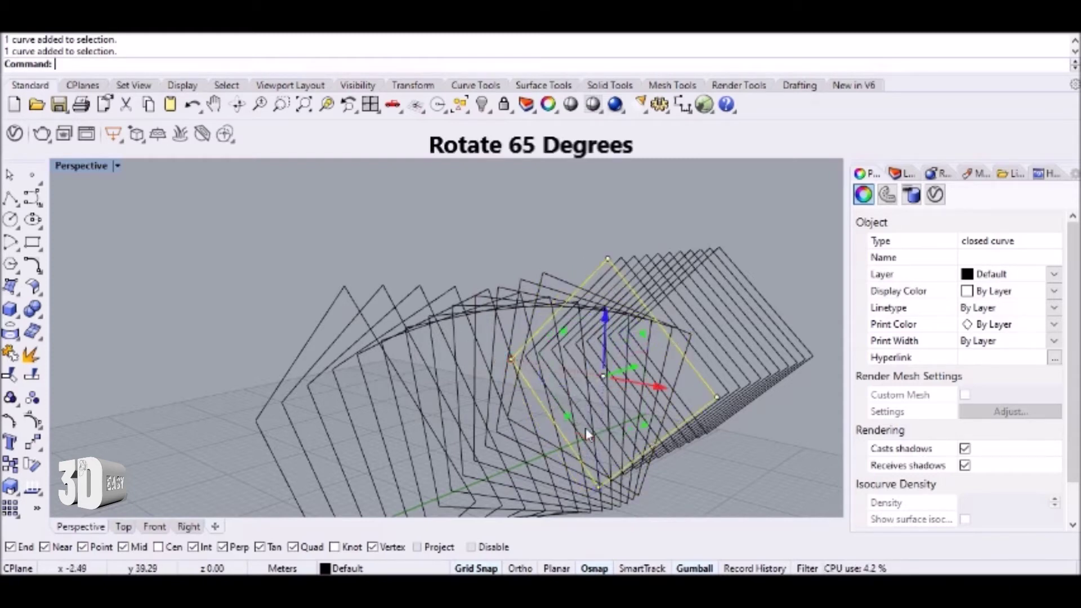
{"action": "left_click", "coordinate": [590, 432]}
{"action": "type", "text": "65"}
{"action": "key", "text": "Return"}
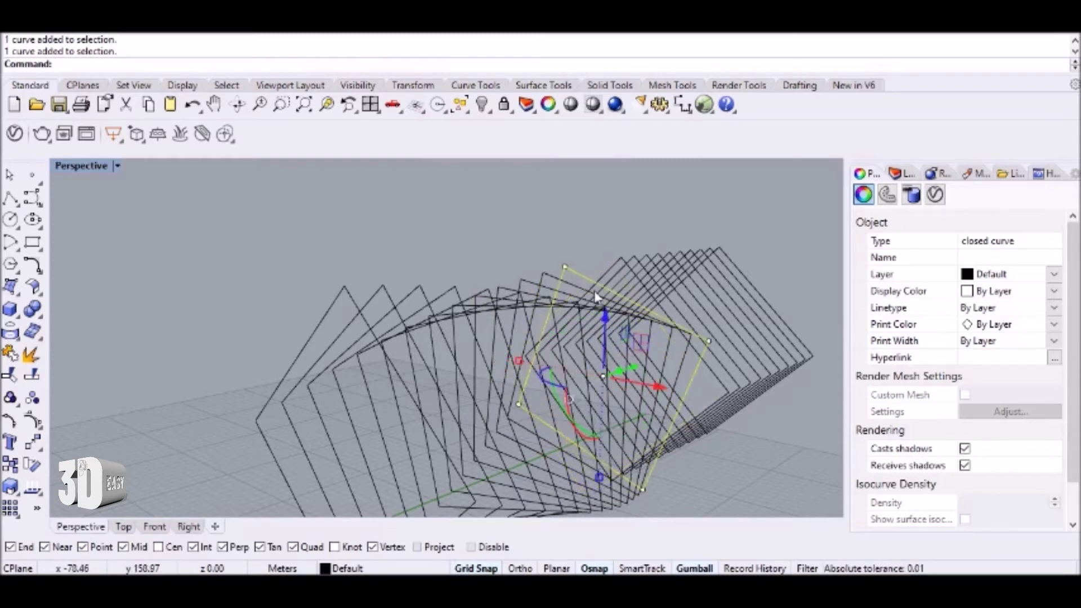
Rotate the fifteenth diamond of the row 70 degrees about the Y axis.
{"action": "left_click", "coordinate": [613, 256]}
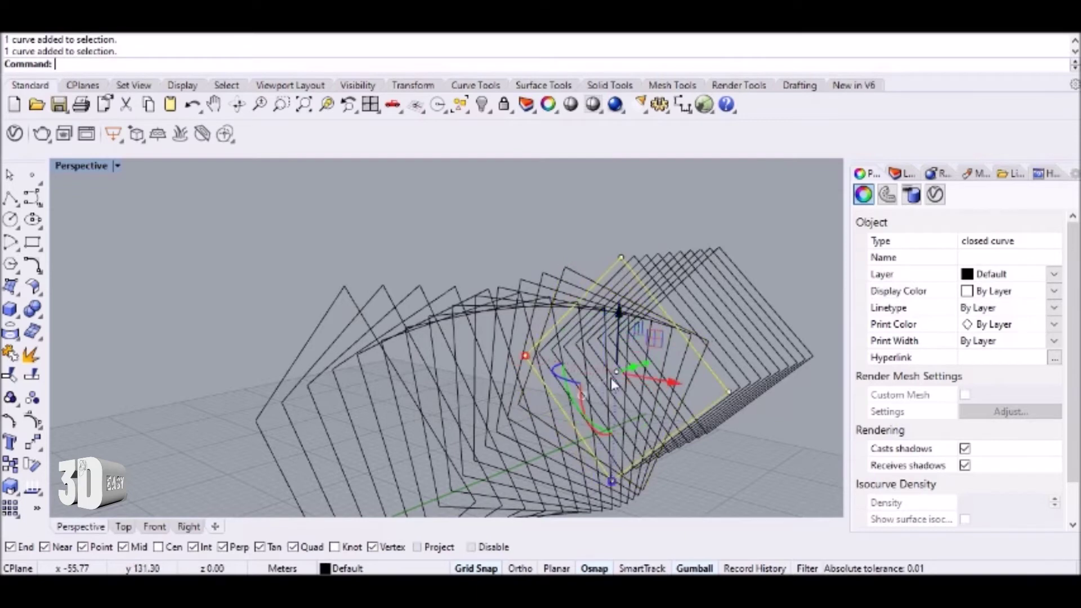
{"action": "left_click", "coordinate": [600, 432]}
{"action": "type", "text": "70"}
{"action": "key", "text": "Return"}
Rotate the sixteenth diamond of the row 75 degrees about the Y axis.
{"action": "left_click", "coordinate": [615, 260]}
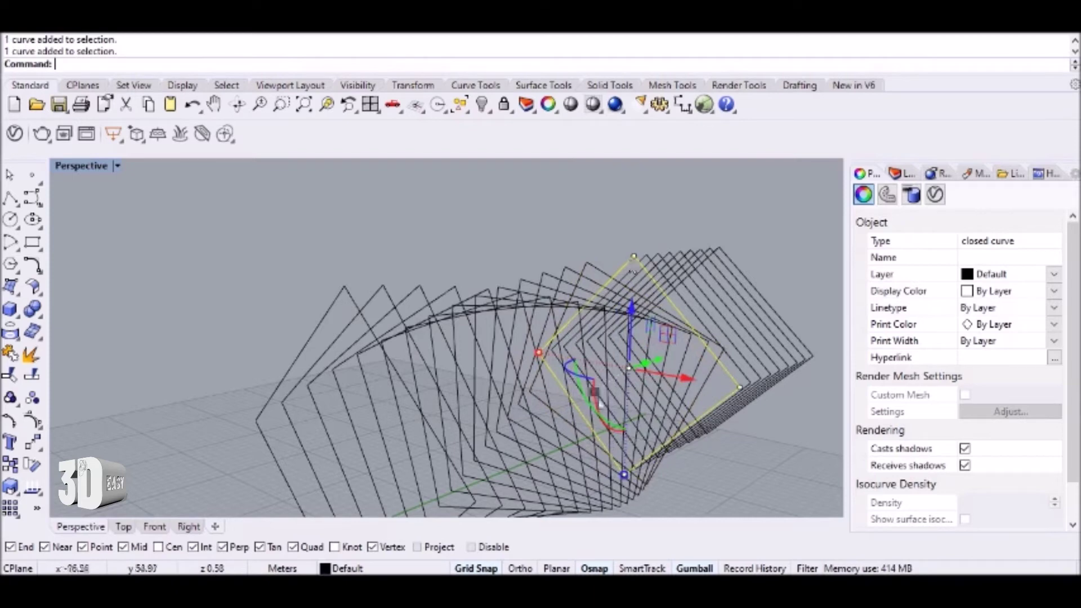
{"action": "left_click", "coordinate": [609, 424]}
{"action": "type", "text": "7"}
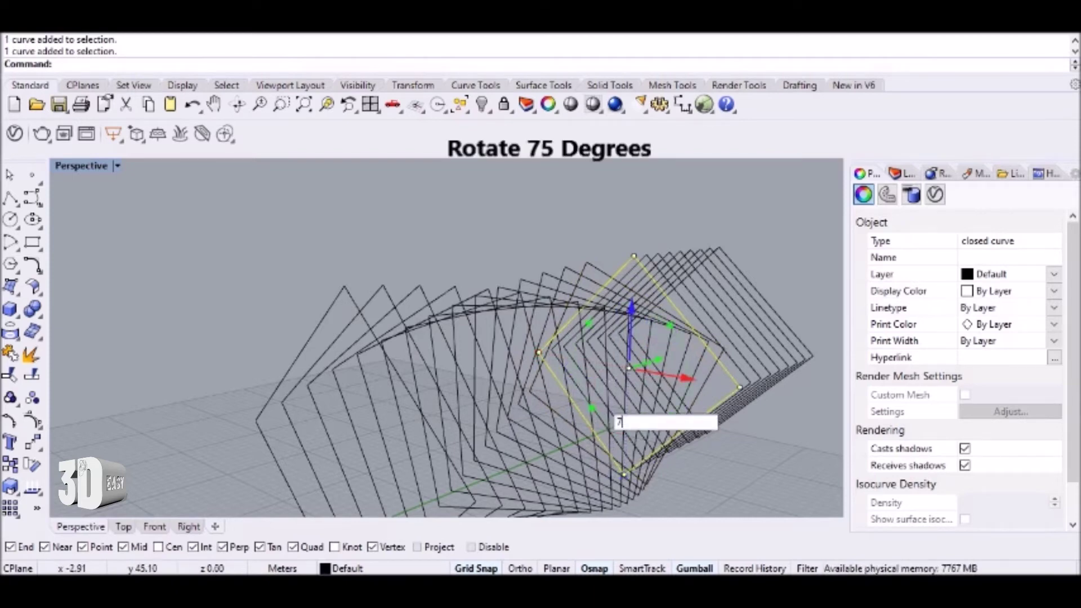
{"action": "type", "text": "5"}
{"action": "key", "text": "Return"}
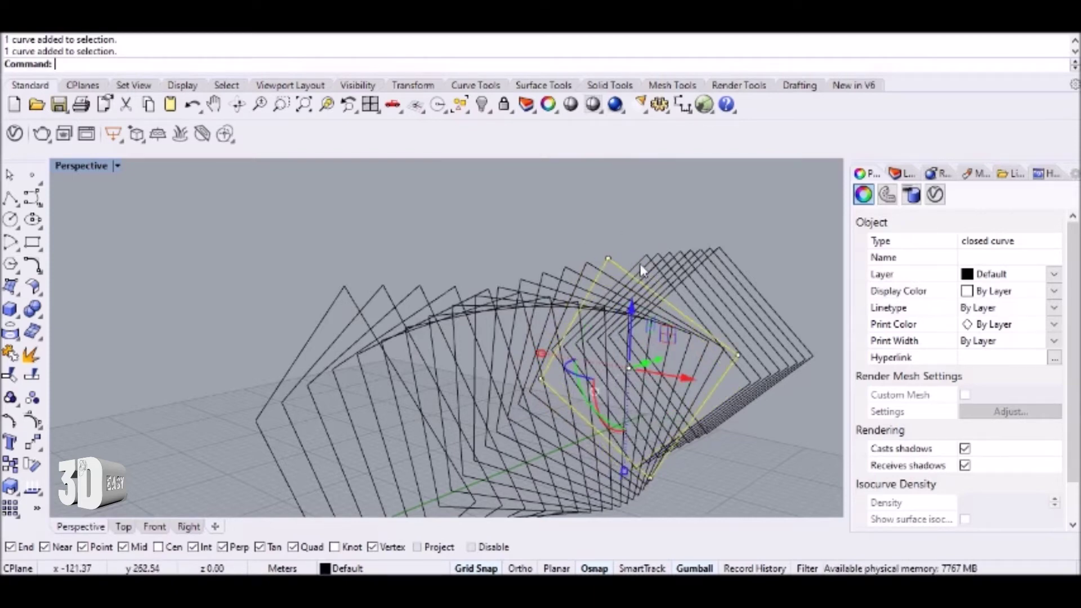
Rotate the seventeenth diamond of the row 80 degrees about the Y axis.
{"action": "left_click", "coordinate": [642, 269]}
{"action": "left_click", "coordinate": [621, 420]}
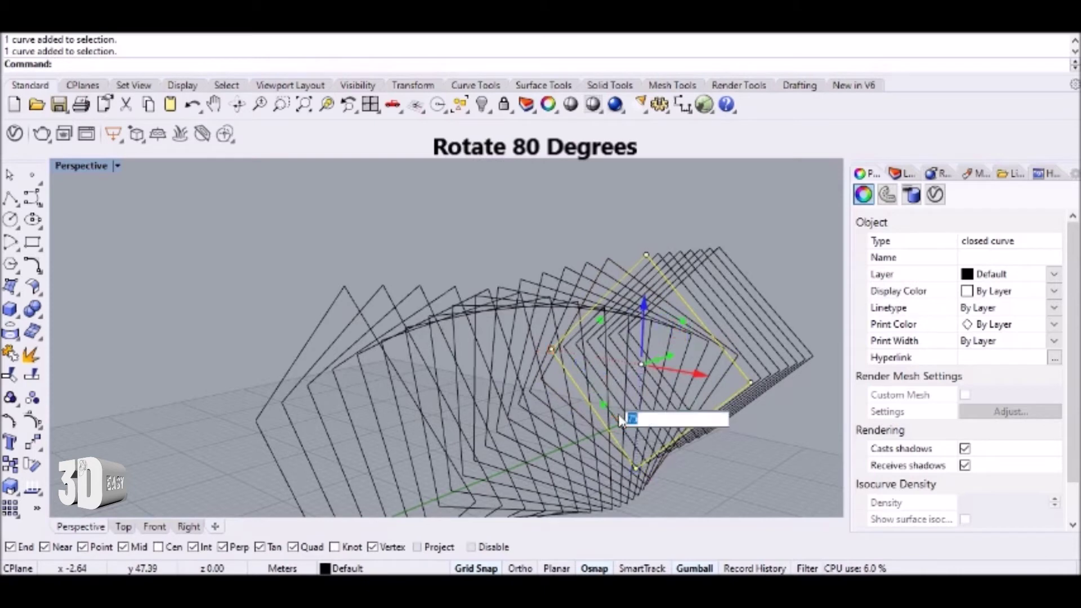
{"action": "type", "text": "80"}
{"action": "key", "text": "Return"}
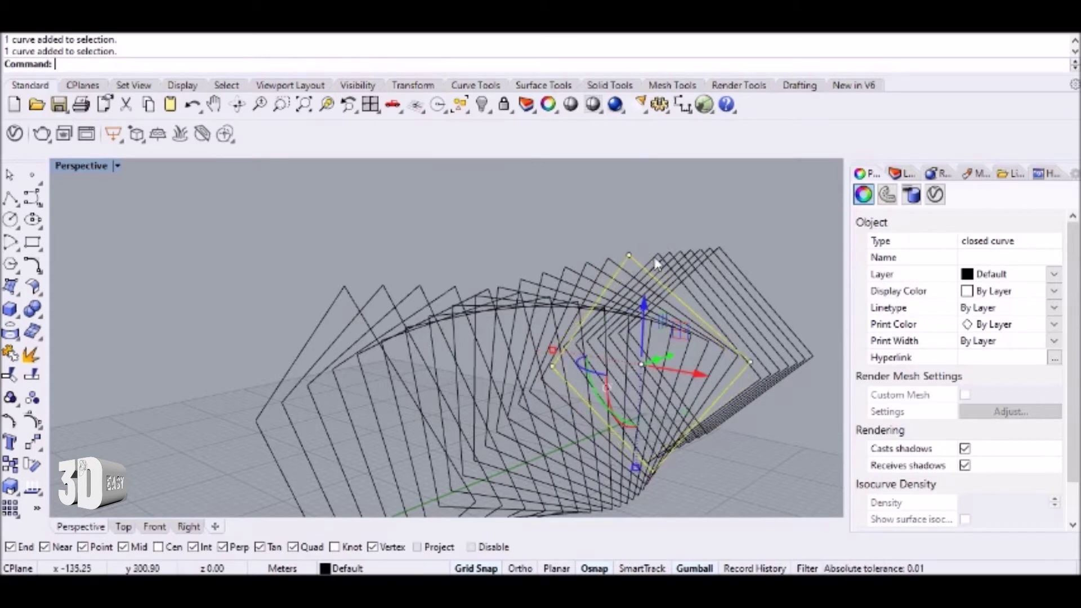
Rotate the eighteenth diamond of the row 85 degrees about the Y axis.
{"action": "left_click", "coordinate": [656, 265]}
{"action": "left_click", "coordinate": [634, 417]}
{"action": "type", "text": "85"}
{"action": "key", "text": "Return"}
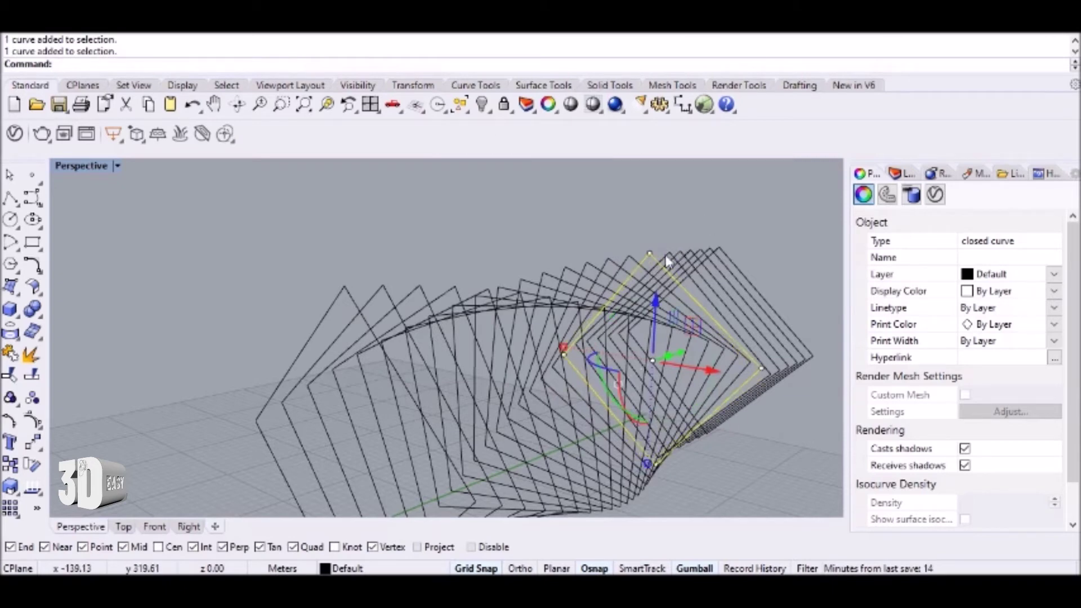
Rotate the nineteenth diamond of the row 90 degrees about the Y axis.
{"action": "left_click", "coordinate": [667, 260]}
{"action": "left_click", "coordinate": [626, 402]}
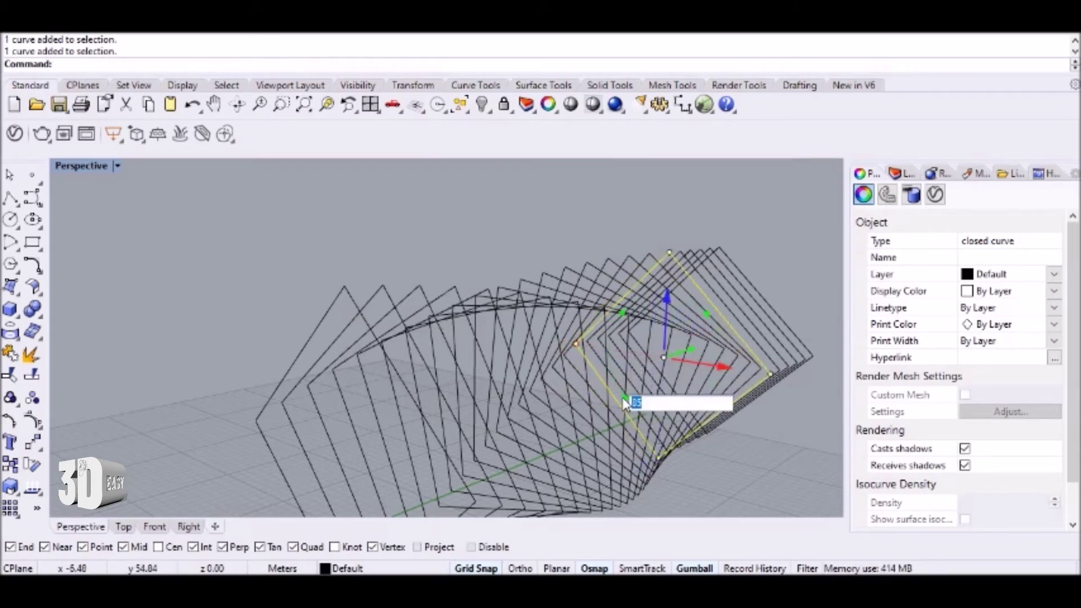
{"action": "key", "text": "Return"}
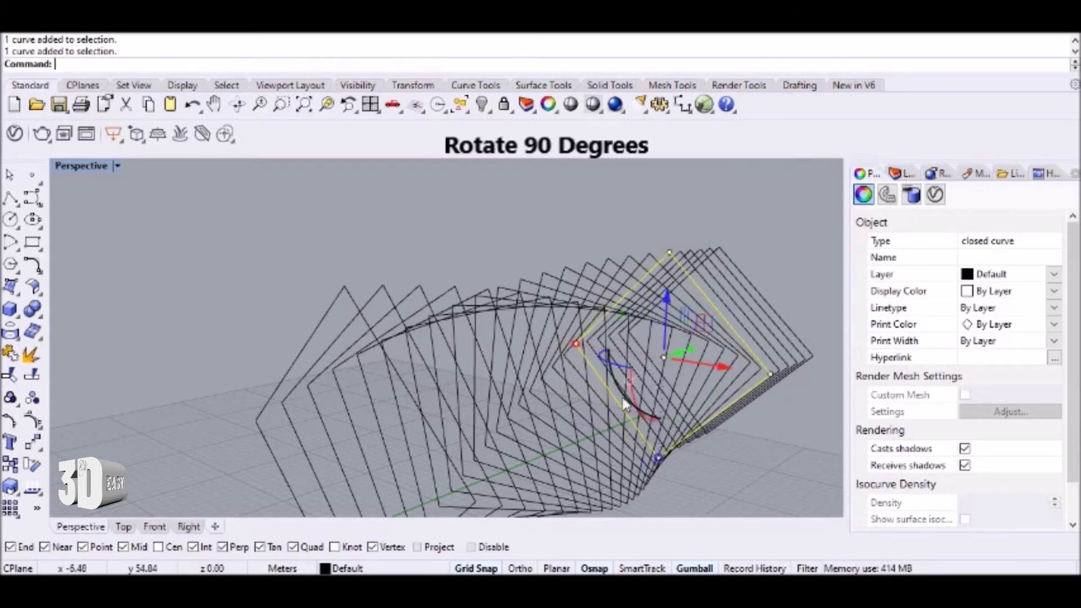
Rotate the twentieth diamond of the row 95 degrees about the Y axis.
{"action": "left_click", "coordinate": [680, 255]}
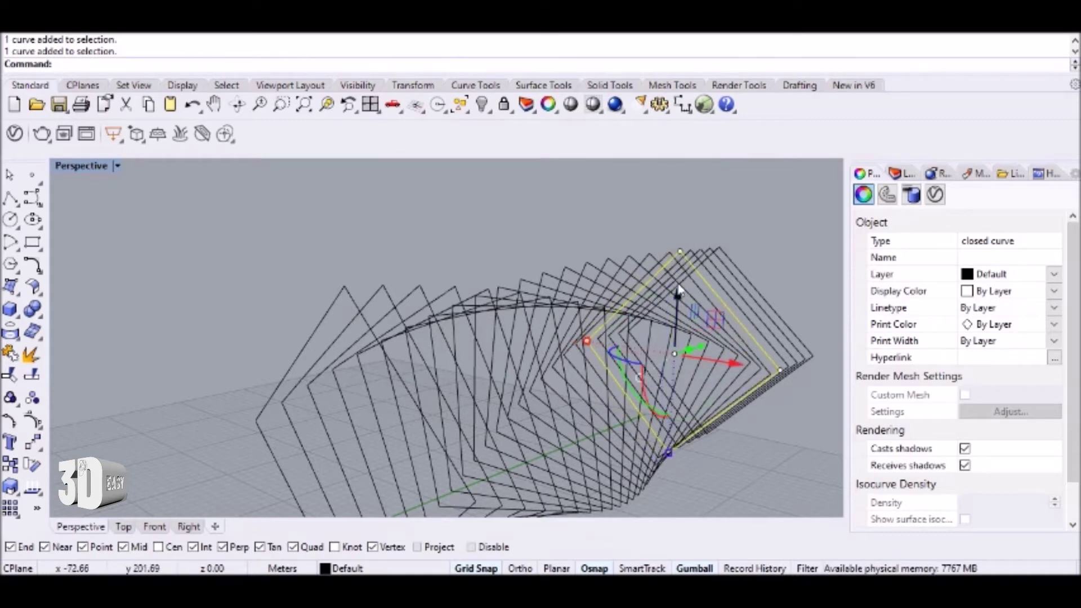
{"action": "key", "text": "ctrl+z"}
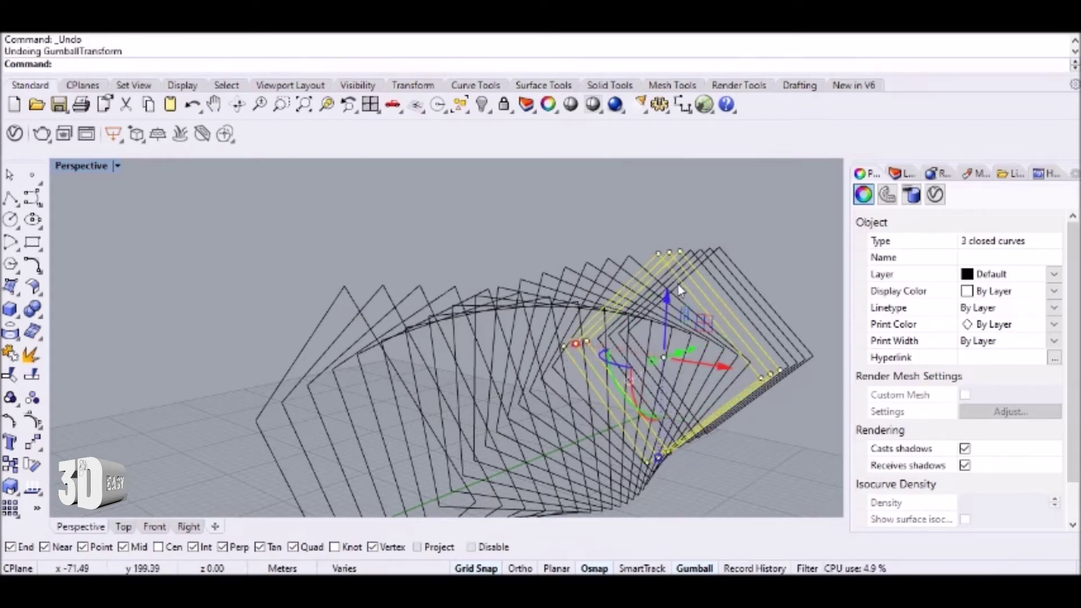
{"action": "key", "text": "ctrl+y"}
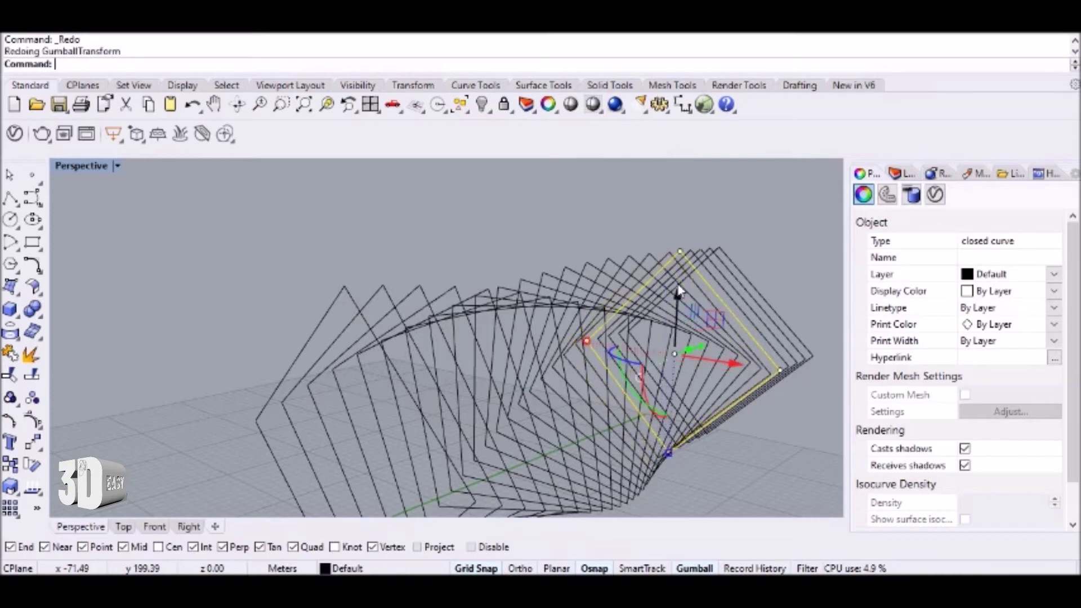
{"action": "right_click_drag", "start_coordinate": [723, 453], "coordinate": [695, 472]}
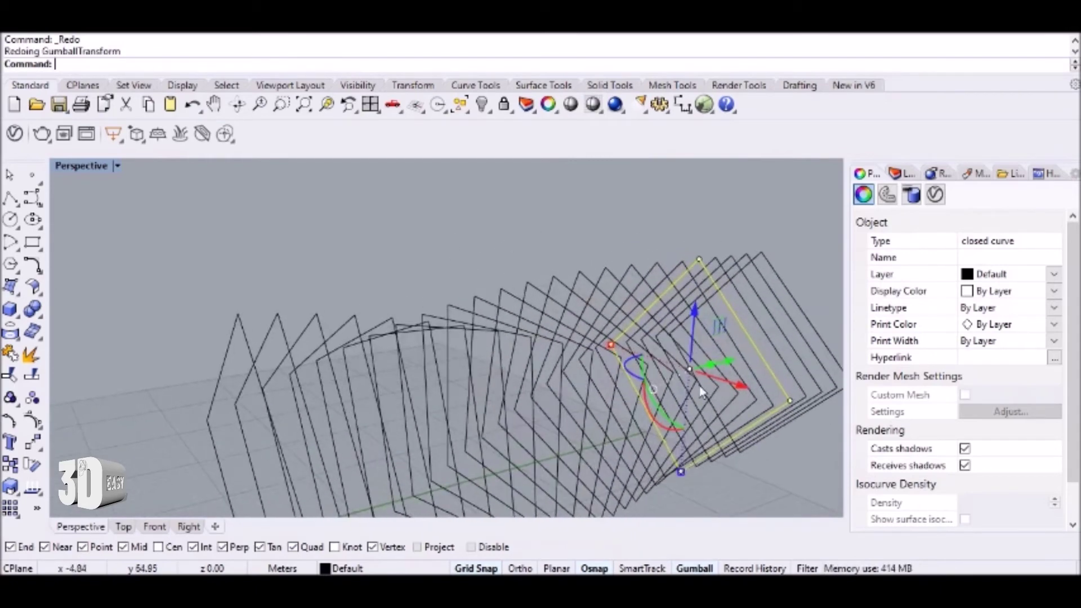
{"action": "left_click", "coordinate": [669, 421]}
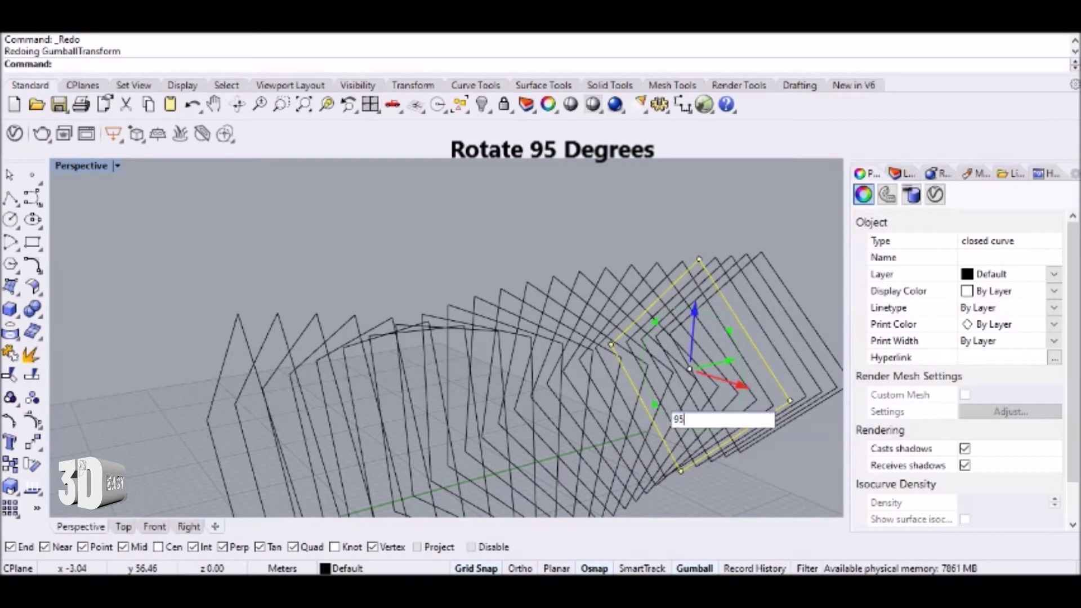
{"action": "key", "text": "Return"}
Rotate the twenty-first diamond of the row 100 degrees about the Y axis.
{"action": "right_click_drag", "start_coordinate": [694, 275], "coordinate": [734, 297]}
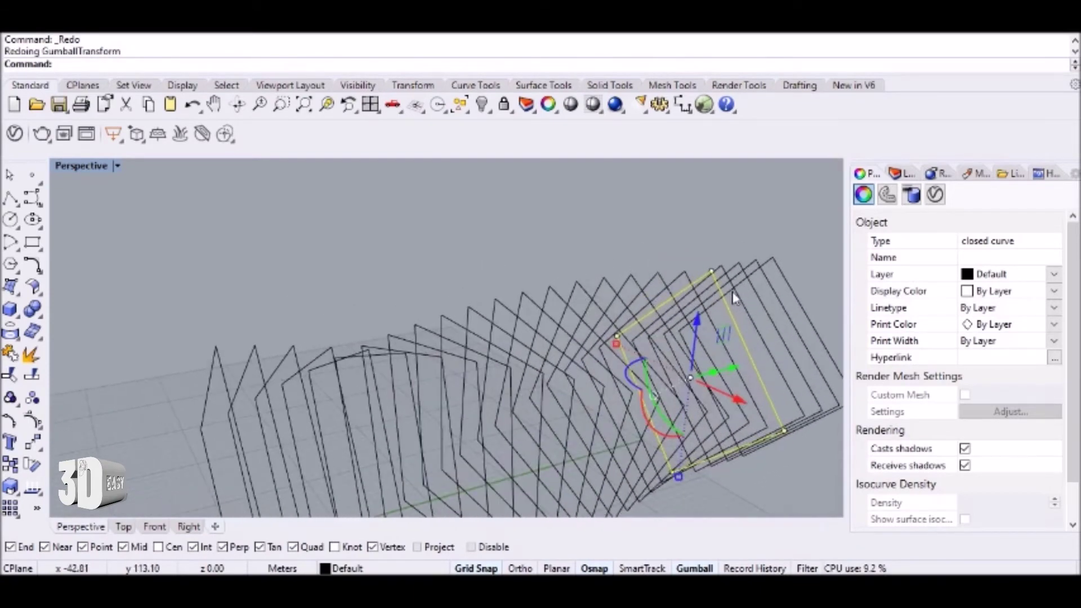
{"action": "scroll", "coordinate": [734, 282], "scroll_direction": "up", "scroll_amount": 2}
{"action": "left_click", "coordinate": [721, 264]}
{"action": "left_click", "coordinate": [674, 435]}
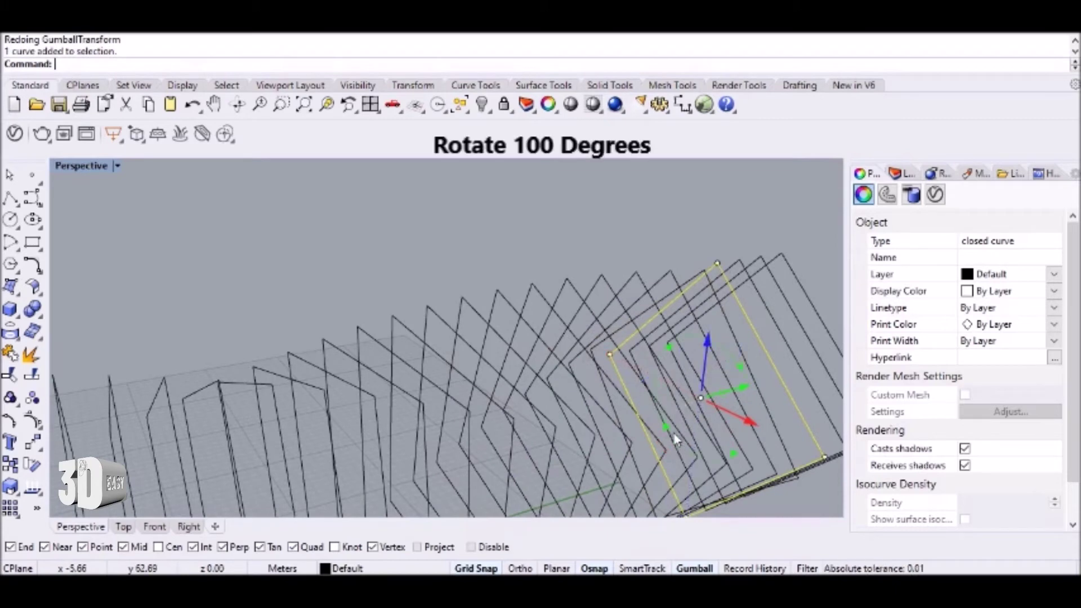
{"action": "left_click", "coordinate": [676, 439]}
{"action": "key", "text": "Return"}
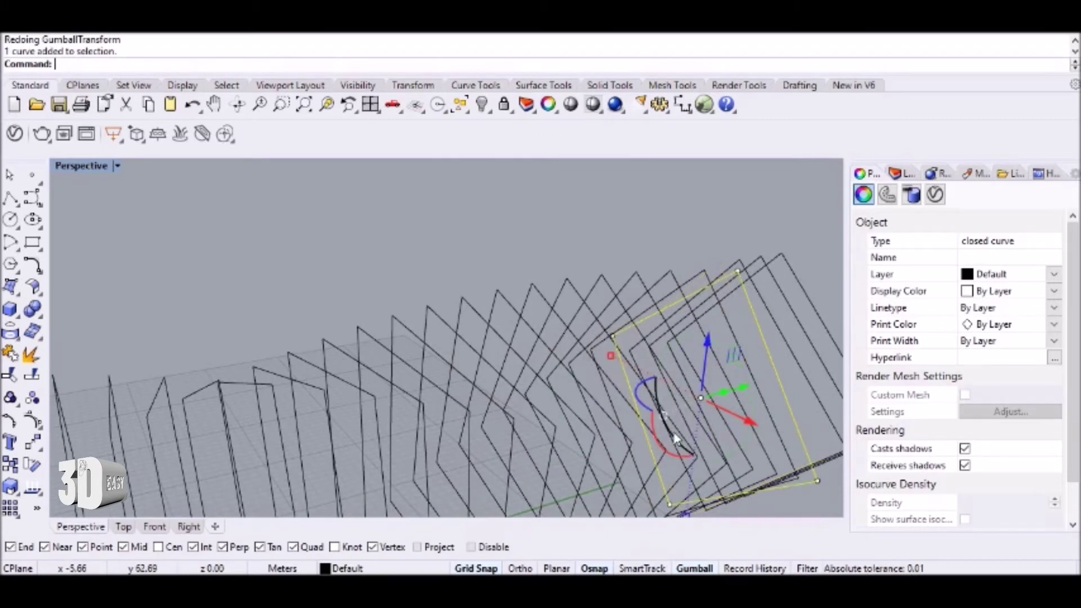
Rotate the twenty-second diamond of the row 105 degrees about the Y axis.
{"action": "left_click", "coordinate": [739, 266]}
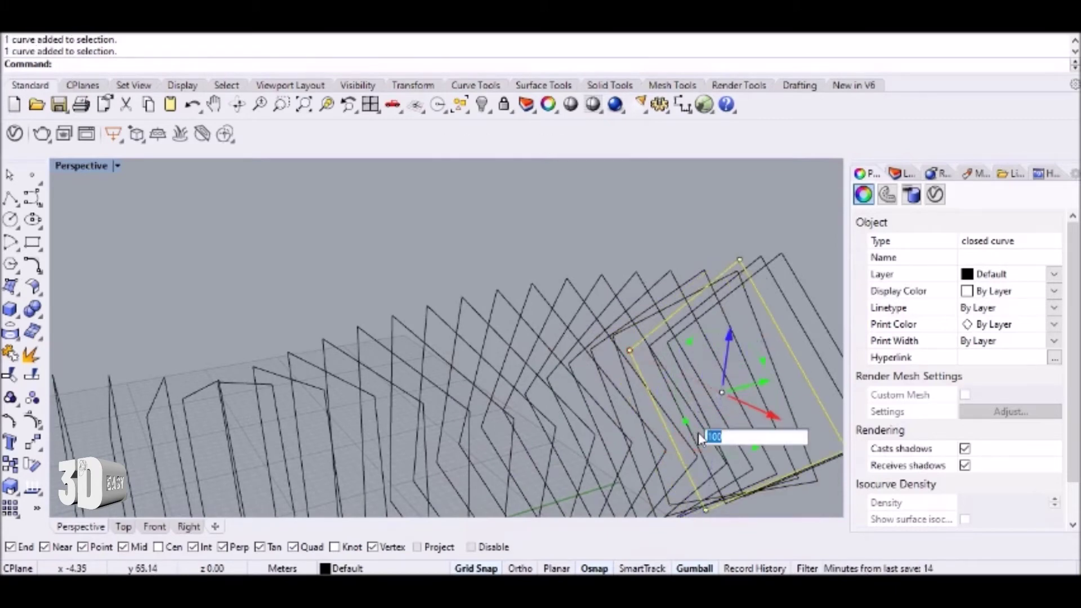
{"action": "type", "text": "105"}
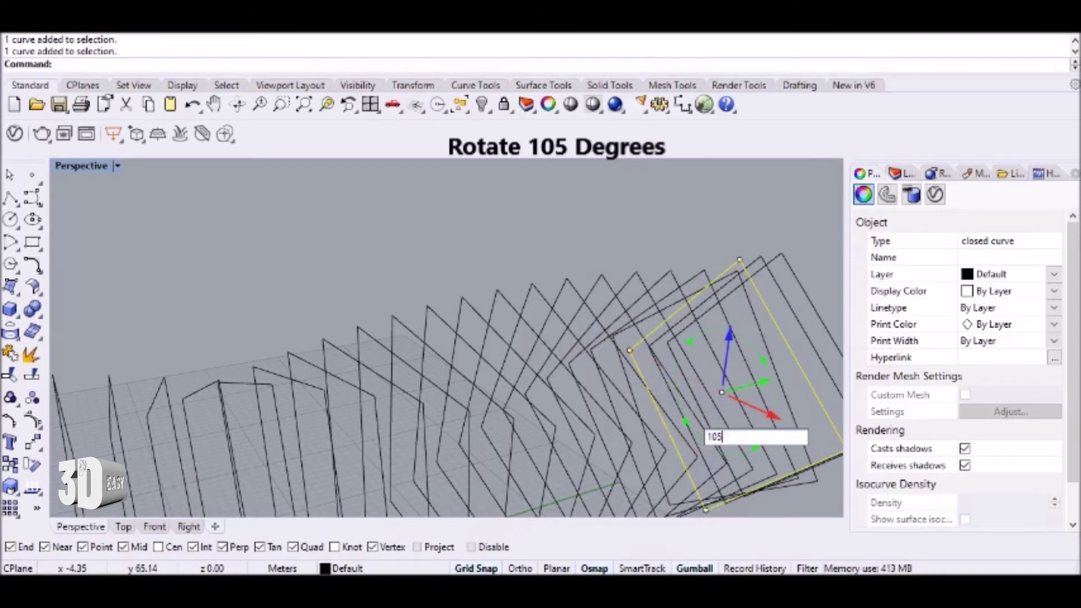
{"action": "key", "text": "Return"}
Rotate the twenty-third diamond 110 degrees and the twenty-fourth diamond 115 degrees about the Y axis.
{"action": "left_click", "coordinate": [759, 258]}
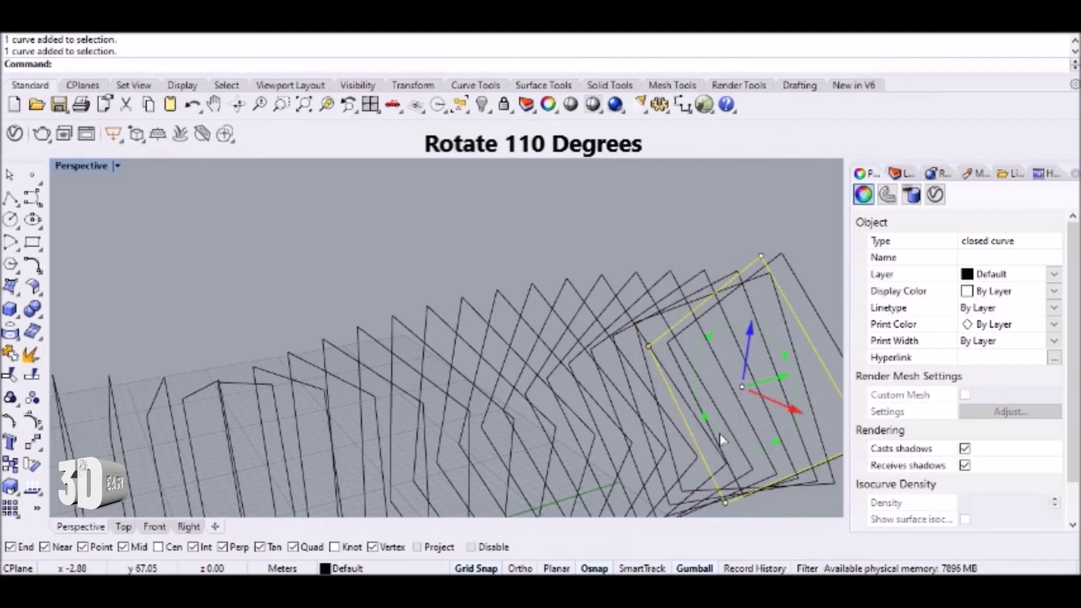
{"action": "left_click", "coordinate": [787, 270]}
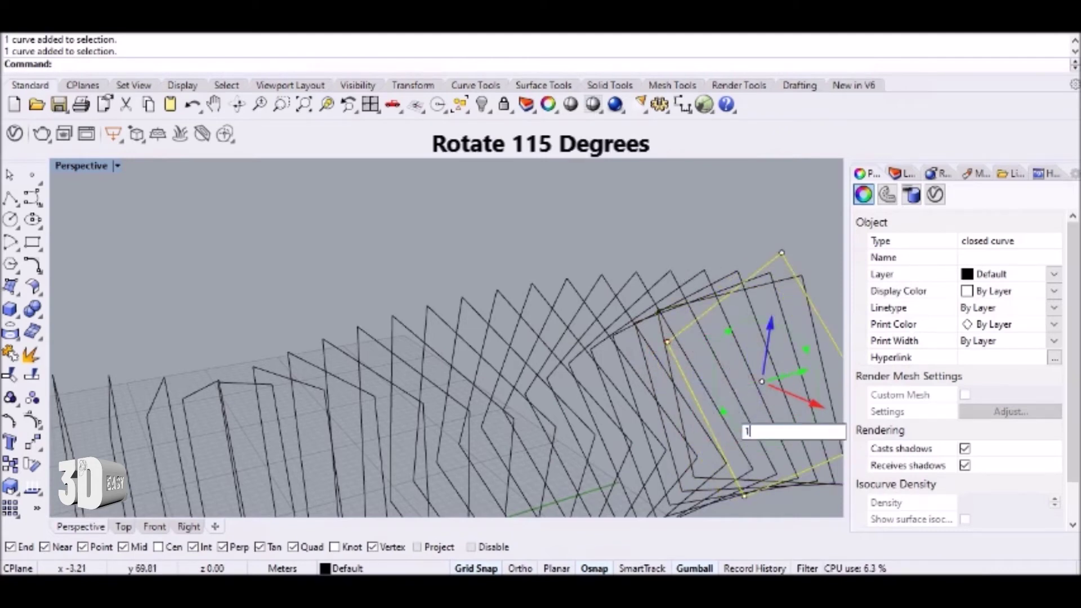
{"action": "left_click", "coordinate": [546, 199]}
Draw a horizontal polyline in the Front view along the X axis, extending past both sides of the diamonds.
{"action": "scroll", "coordinate": [519, 313], "scroll_direction": "down", "scroll_amount": 10}
{"action": "right_click_drag", "start_coordinate": [519, 313], "coordinate": [664, 274]}
{"action": "scroll", "coordinate": [525, 304], "scroll_direction": "up", "scroll_amount": 8}
{"action": "right_click_drag", "start_coordinate": [530, 307], "coordinate": [676, 332]}
{"action": "scroll", "coordinate": [388, 445], "scroll_direction": "down", "scroll_amount": 5}
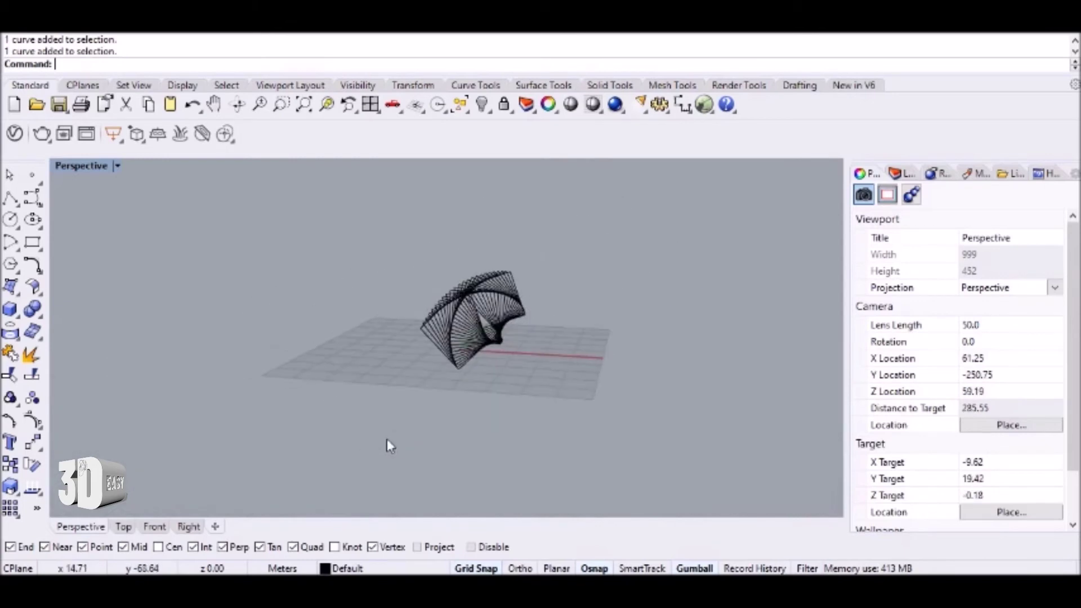
{"action": "left_click", "coordinate": [153, 527]}
{"action": "scroll", "coordinate": [360, 397], "scroll_direction": "down", "scroll_amount": 2}
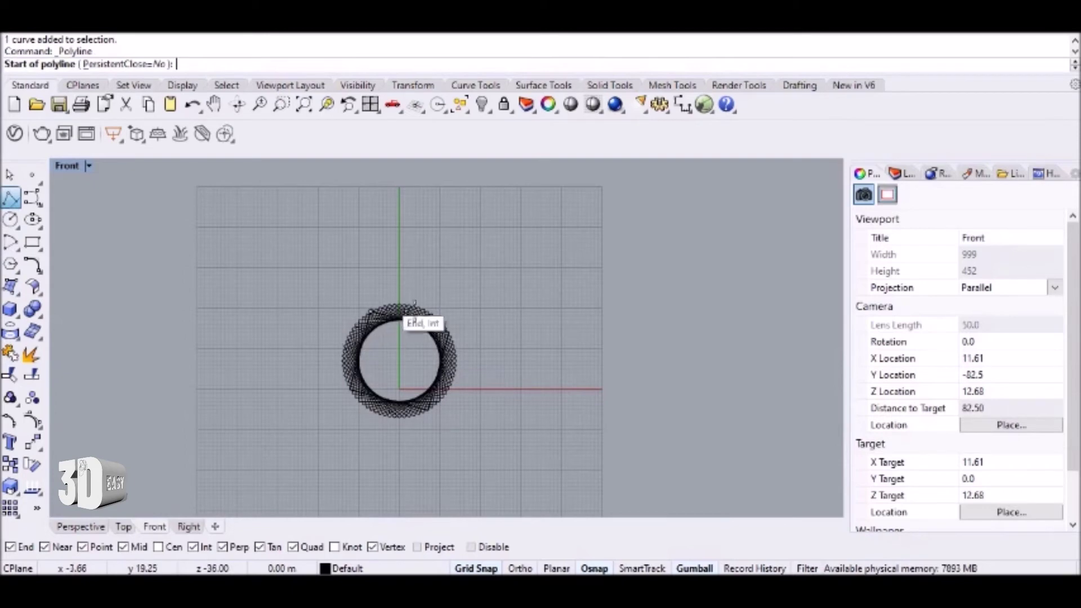
{"action": "scroll", "coordinate": [326, 377], "scroll_direction": "up", "scroll_amount": 5}
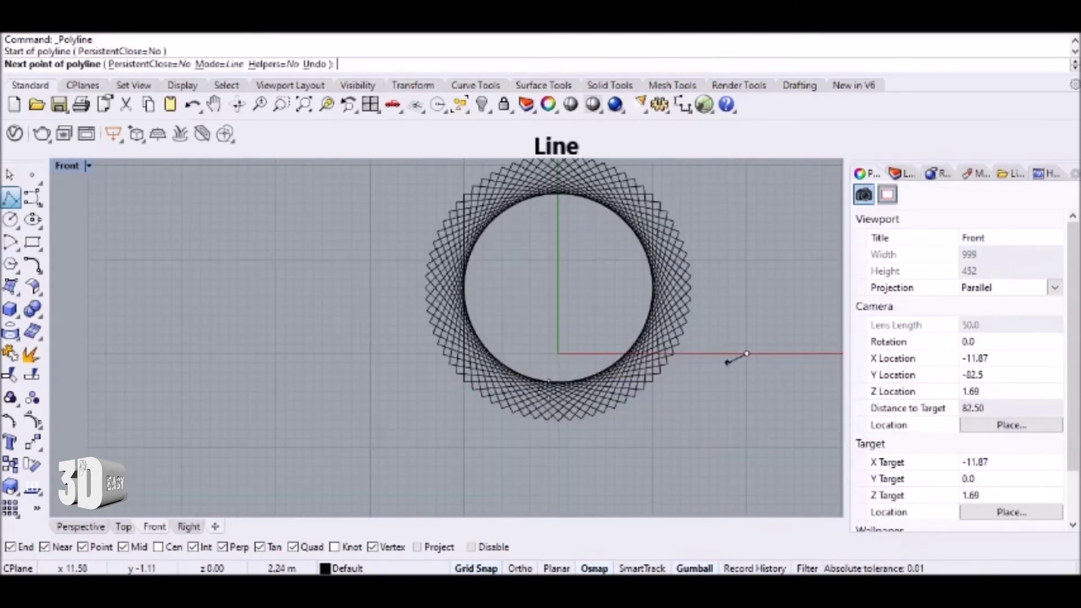
{"action": "left_click", "coordinate": [257, 354]}
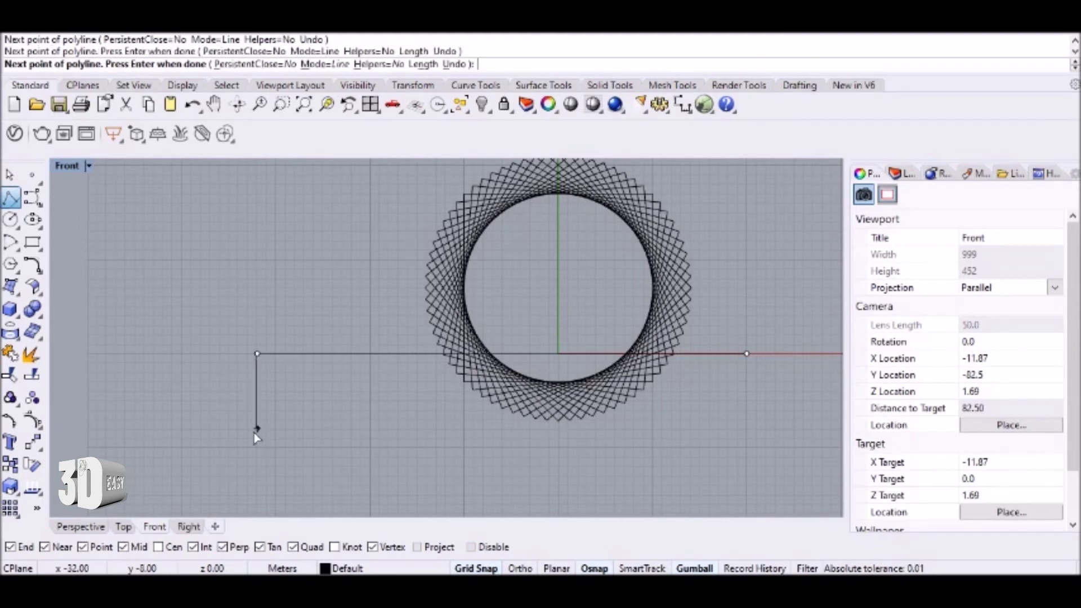
{"action": "key", "text": "Return"}
Trim away the parts of the diamonds below the horizontal line and delete the line.
{"action": "scroll", "coordinate": [255, 434], "scroll_direction": "down", "scroll_amount": 4}
{"action": "type", "text": "Trim"}
{"action": "key", "text": "Return"}
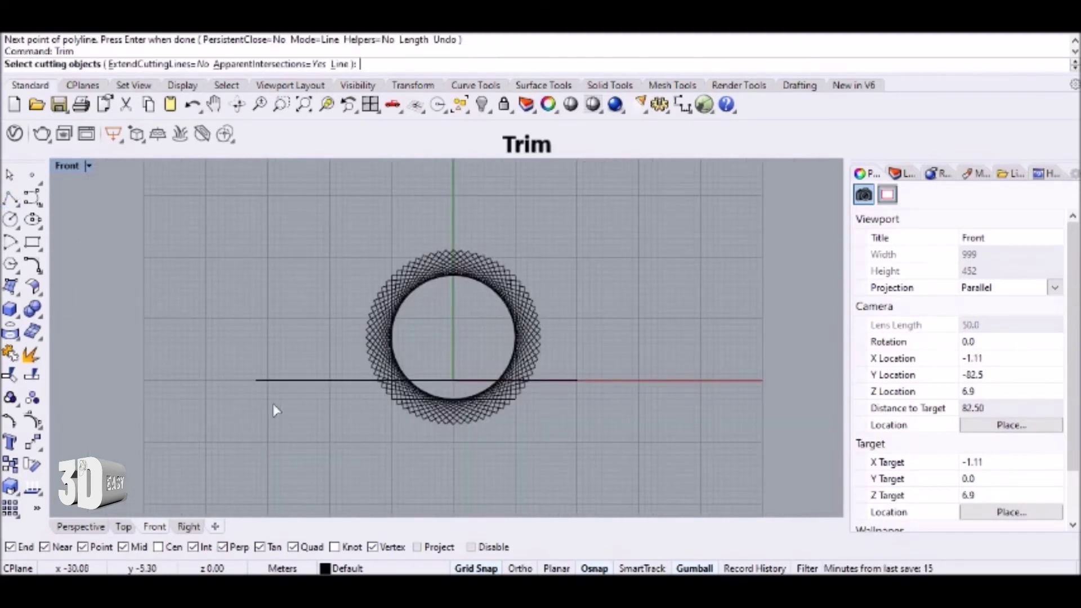
{"action": "left_click", "coordinate": [299, 379]}
{"action": "key", "text": "Return"}
{"action": "left_click_drag", "start_coordinate": [592, 489], "coordinate": [437, 431]}
{"action": "left_click_drag", "start_coordinate": [308, 388], "coordinate": [251, 449]}
{"action": "key", "text": "Return"}
{"action": "key", "text": "Delete"}
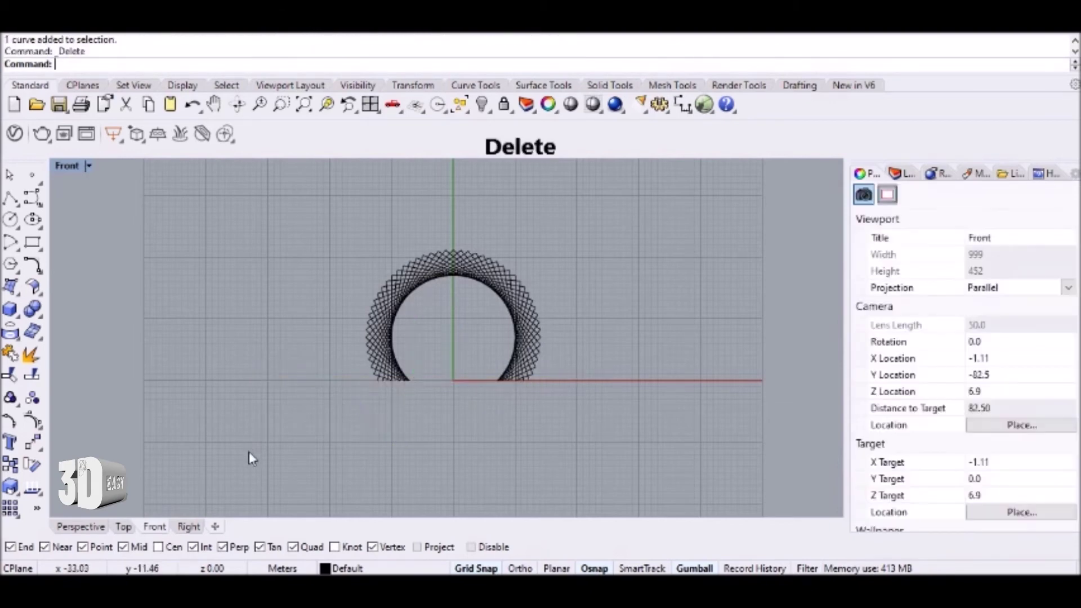
Examine the trimmed frames from several angles in the Perspective view.
{"action": "left_click", "coordinate": [73, 527]}
{"action": "scroll", "coordinate": [434, 377], "scroll_direction": "down", "scroll_amount": 3}
{"action": "right_click_drag", "start_coordinate": [422, 378], "coordinate": [225, 360]}
{"action": "scroll", "coordinate": [465, 345], "scroll_direction": "up", "scroll_amount": 7}
{"action": "scroll", "coordinate": [434, 350], "scroll_direction": "up", "scroll_amount": 8}
{"action": "scroll", "coordinate": [419, 322], "scroll_direction": "down", "scroll_amount": 8}
{"action": "right_click_drag", "start_coordinate": [484, 323], "coordinate": [491, 381]}
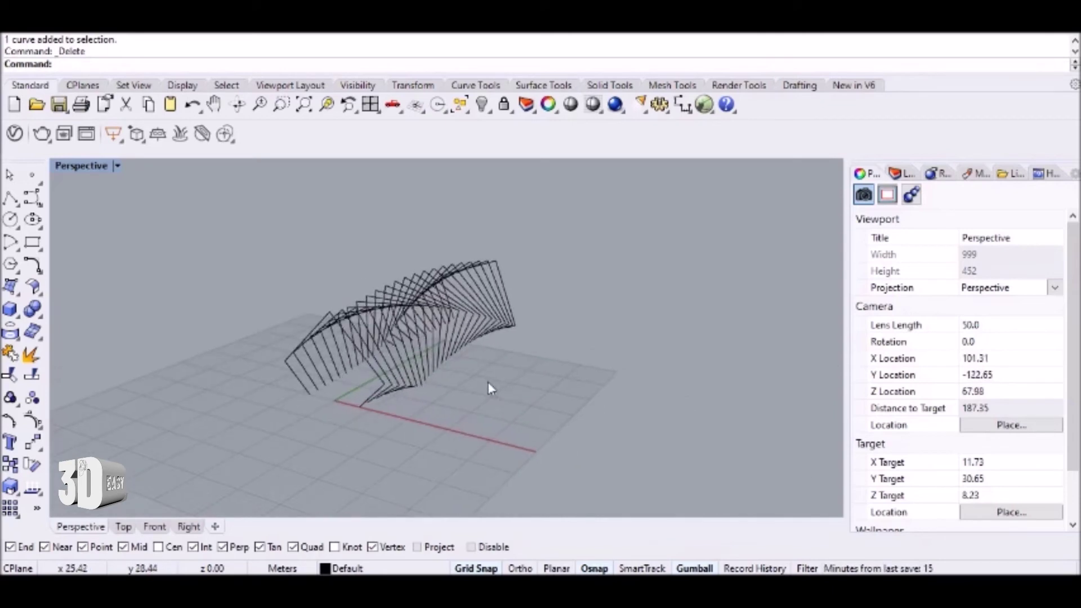
{"action": "scroll", "coordinate": [491, 388], "scroll_direction": "down", "scroll_amount": 5}
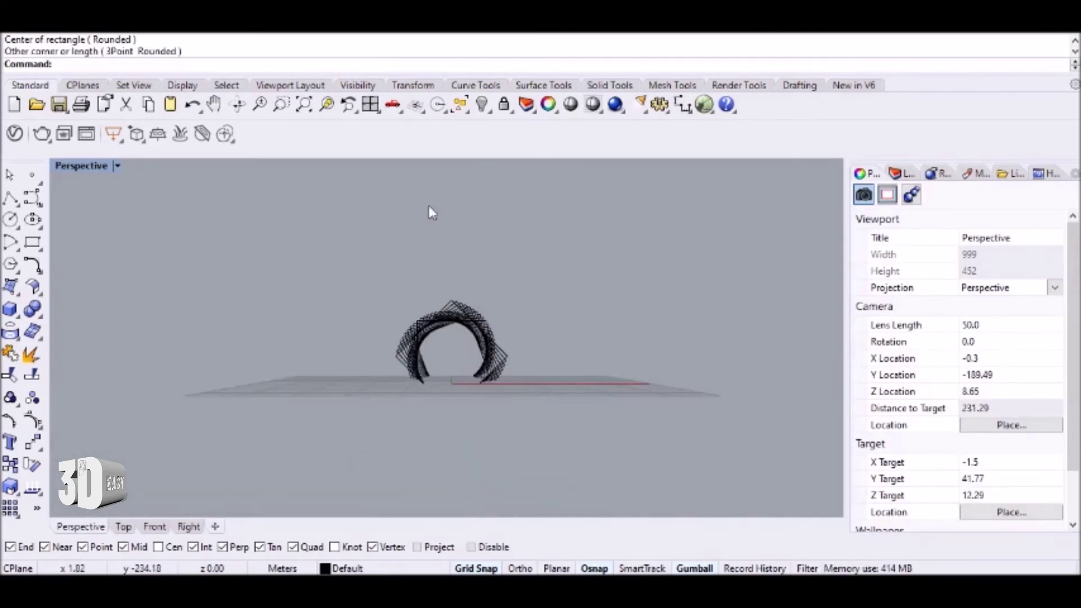
Try to pipe all 24 trimmed frame curves.
{"action": "key", "text": "ctrl+a"}
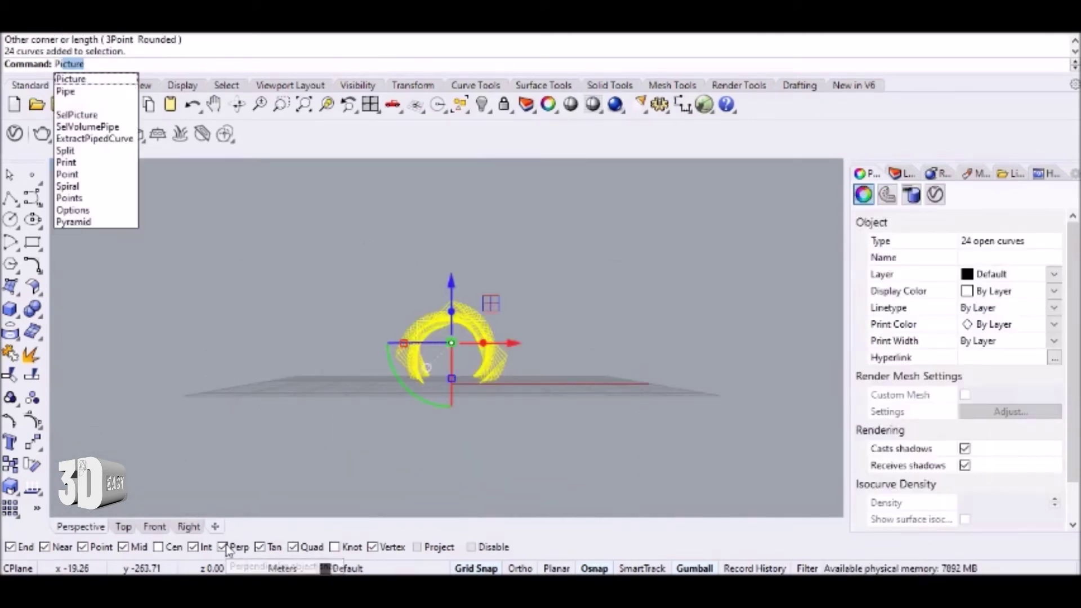
{"action": "type", "text": "i"}
{"action": "type", "text": "p"}
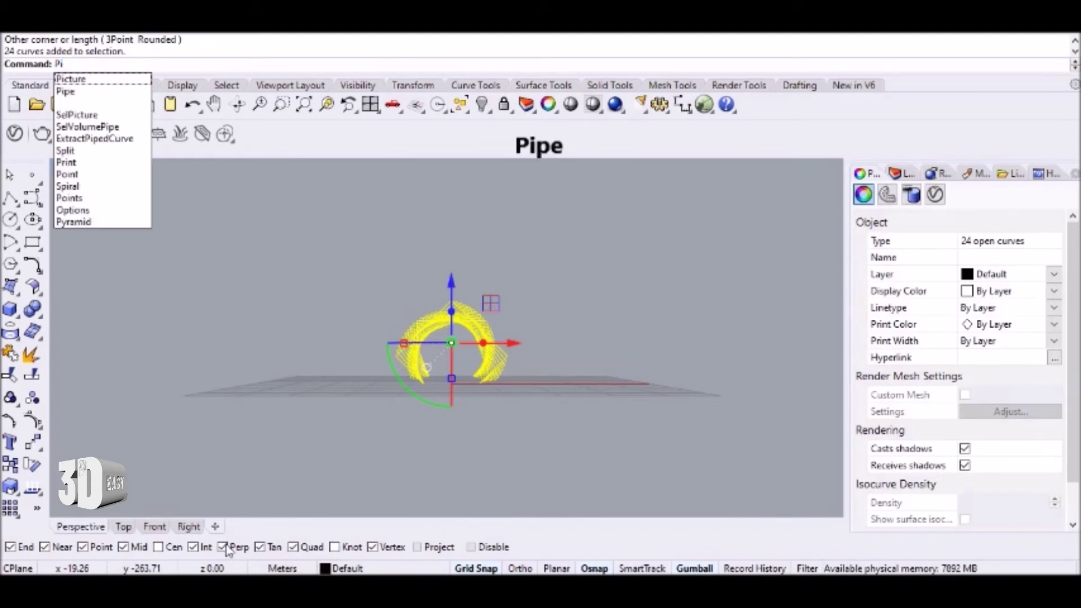
{"action": "key", "text": "Return"}
Pipe all the trimmed frame curves with a radius of 0.3 m.
{"action": "right_click_drag", "start_coordinate": [524, 509], "coordinate": [566, 410]}
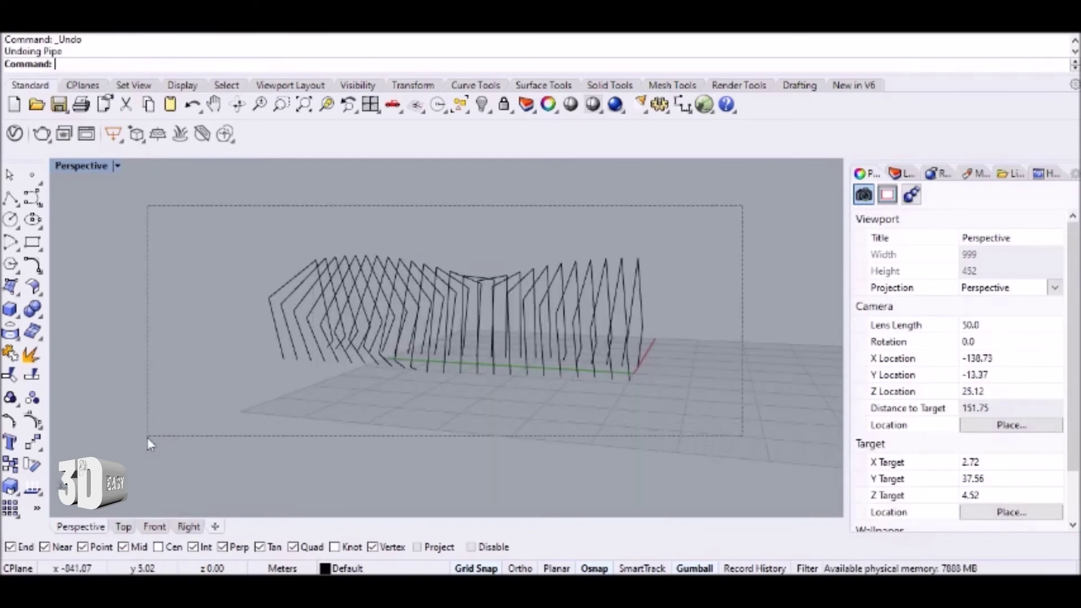
{"action": "left_click_drag", "start_coordinate": [149, 445], "coordinate": [151, 446]}
{"action": "key", "text": "Return"}
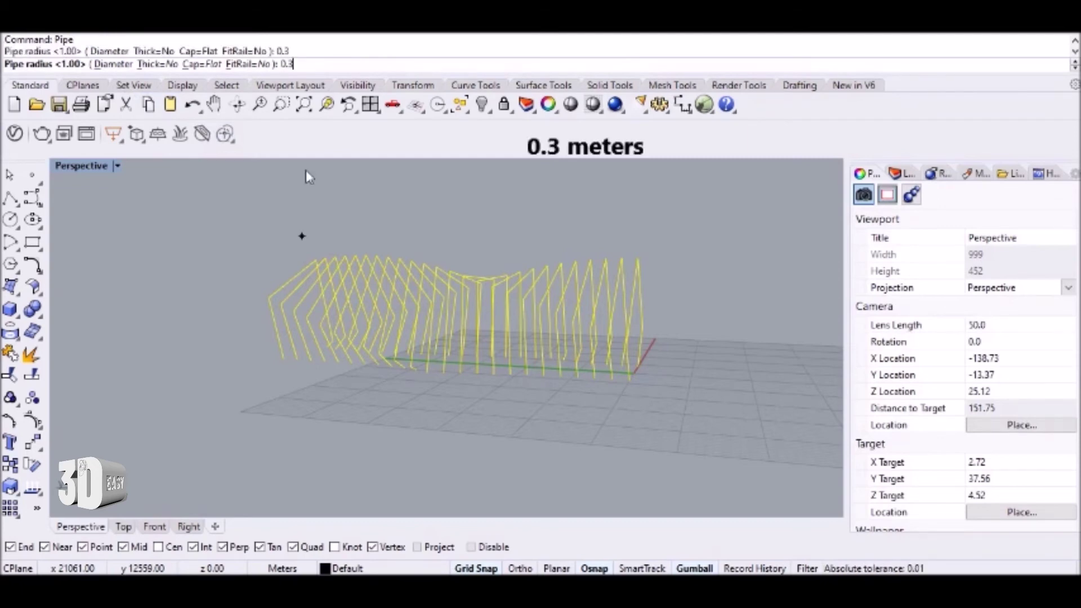
{"action": "type", "text": "0.3"}
{"action": "key", "text": "Return"}
{"action": "scroll", "coordinate": [313, 173], "scroll_direction": "up", "scroll_amount": 2}
{"action": "left_click", "coordinate": [523, 249]}
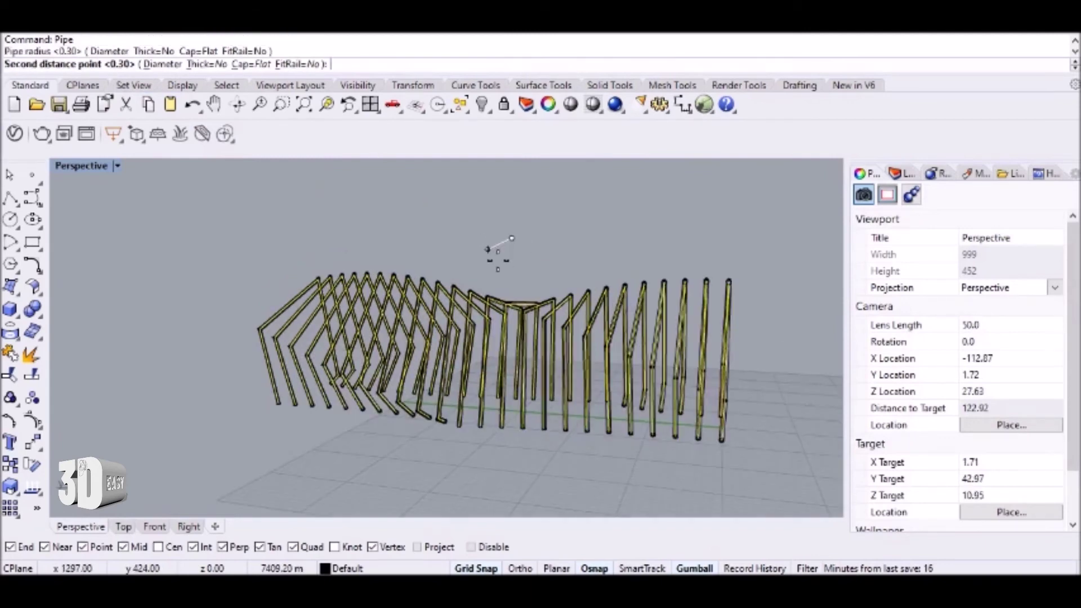
{"action": "key", "text": "Return"}
Display the Perspective view in Shaded mode and inspect the piped frames from several angles.
{"action": "scroll", "coordinate": [564, 246], "scroll_direction": "down", "scroll_amount": 8}
{"action": "right_click_drag", "start_coordinate": [554, 250], "coordinate": [436, 266]}
{"action": "left_click", "coordinate": [117, 166]}
{"action": "left_click", "coordinate": [155, 94]}
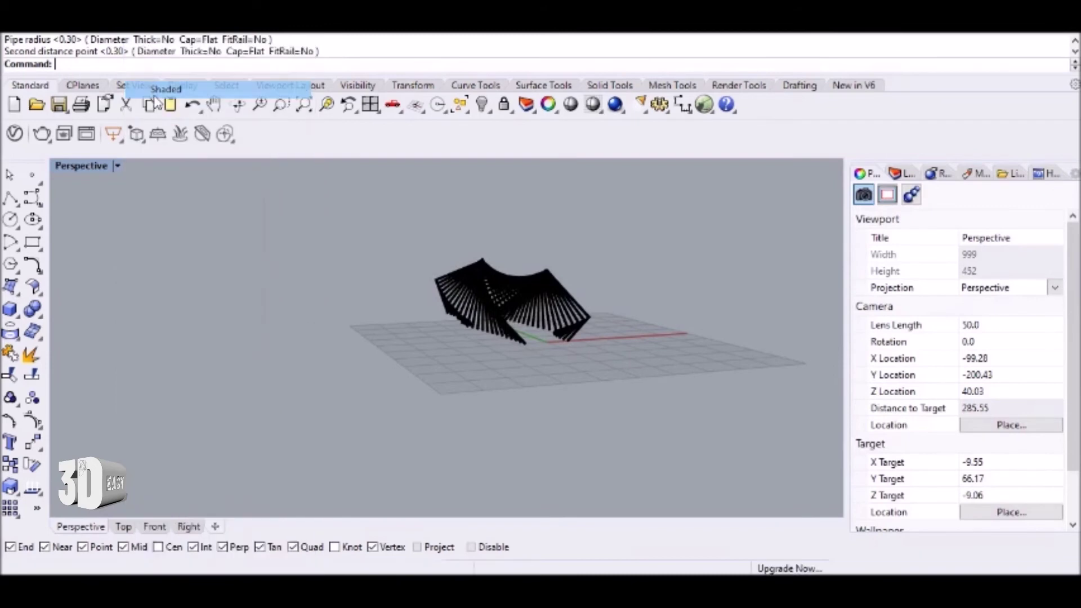
{"action": "scroll", "coordinate": [560, 261], "scroll_direction": "up", "scroll_amount": 8}
{"action": "right_click_drag", "start_coordinate": [557, 297], "coordinate": [516, 286]}
{"action": "scroll", "coordinate": [590, 273], "scroll_direction": "down", "scroll_amount": 8}
{"action": "mouse_move", "coordinate": [602, 289]}
{"action": "right_mouse_down"}
{"action": "mouse_move", "coordinate": [529, 299]}
{"action": "mouse_move", "coordinate": [601, 307]}
{"action": "right_mouse_up"}
{"action": "scroll", "coordinate": [523, 293], "scroll_direction": "up", "scroll_amount": 6}
{"action": "right_click_drag", "start_coordinate": [522, 293], "coordinate": [611, 281]}
Set the Perspective view to Rendered display mode and inspect the structure from outside, inside and the front.
{"action": "left_click", "coordinate": [119, 166]}
{"action": "left_click", "coordinate": [163, 103]}
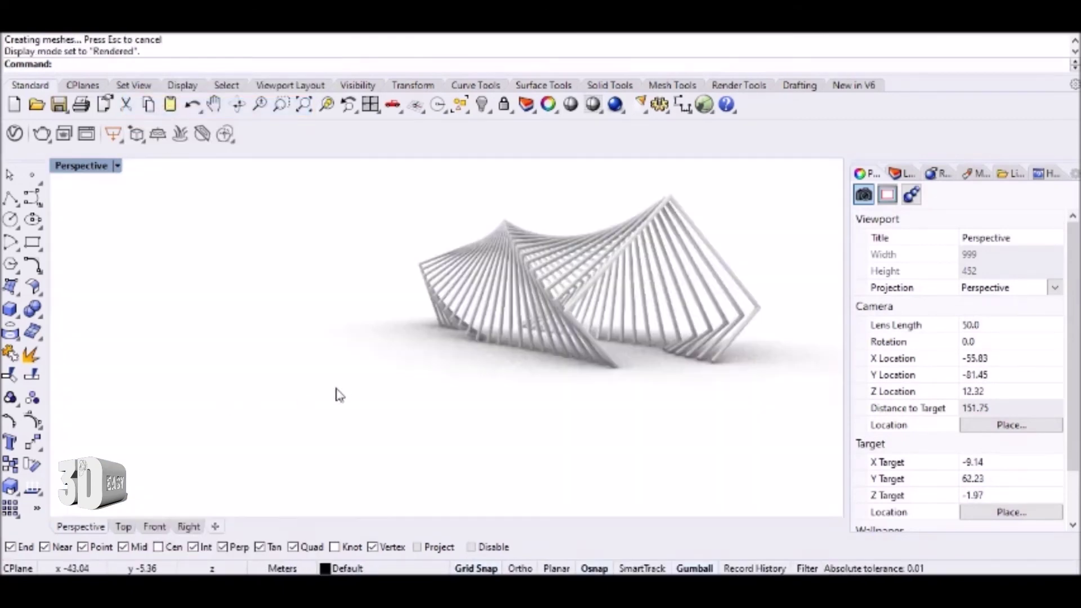
{"action": "scroll", "coordinate": [505, 394], "scroll_direction": "down", "scroll_amount": 5}
{"action": "scroll", "coordinate": [415, 340], "scroll_direction": "up", "scroll_amount": 8}
{"action": "right_click_drag", "start_coordinate": [415, 340], "coordinate": [389, 364]}
{"action": "scroll", "coordinate": [389, 364], "scroll_direction": "up", "scroll_amount": 4}
{"action": "scroll", "coordinate": [391, 370], "scroll_direction": "up", "scroll_amount": 8}
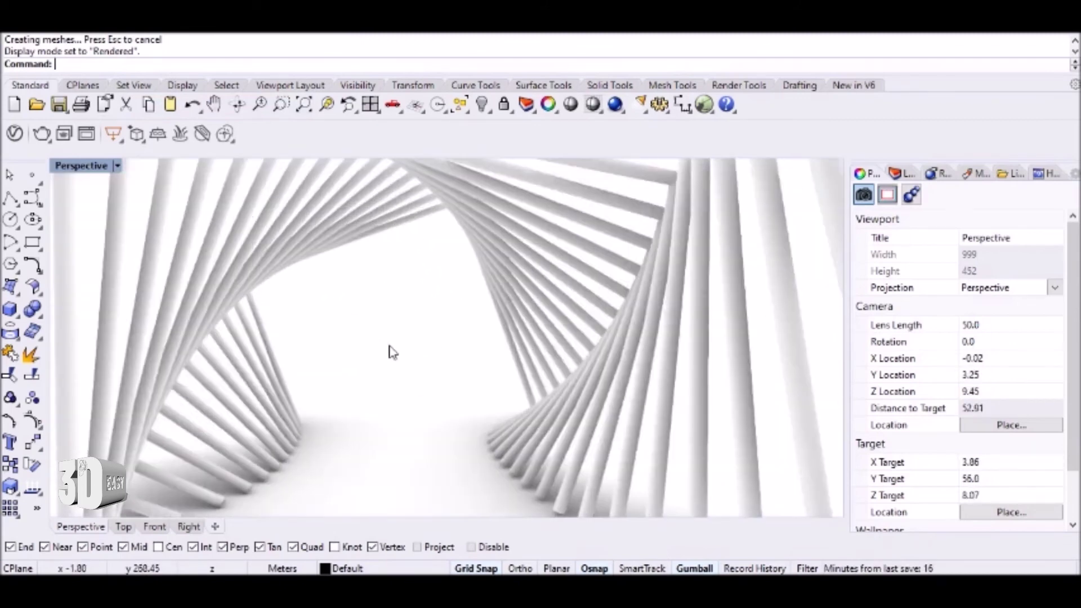
{"action": "scroll", "coordinate": [394, 349], "scroll_direction": "down", "scroll_amount": 10}
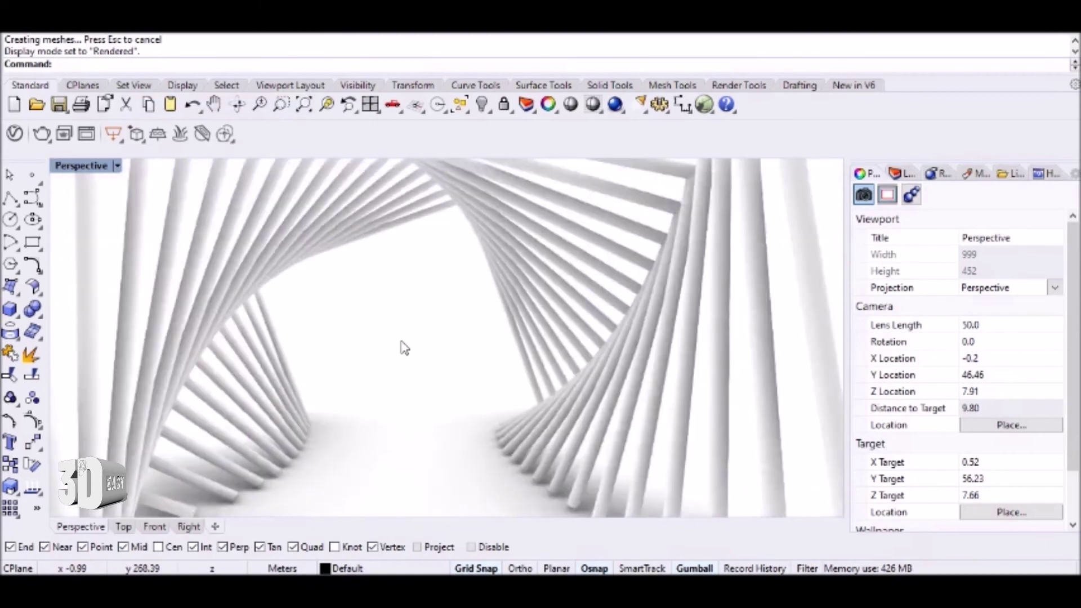
{"action": "right_click_drag", "start_coordinate": [426, 361], "coordinate": [138, 229]}
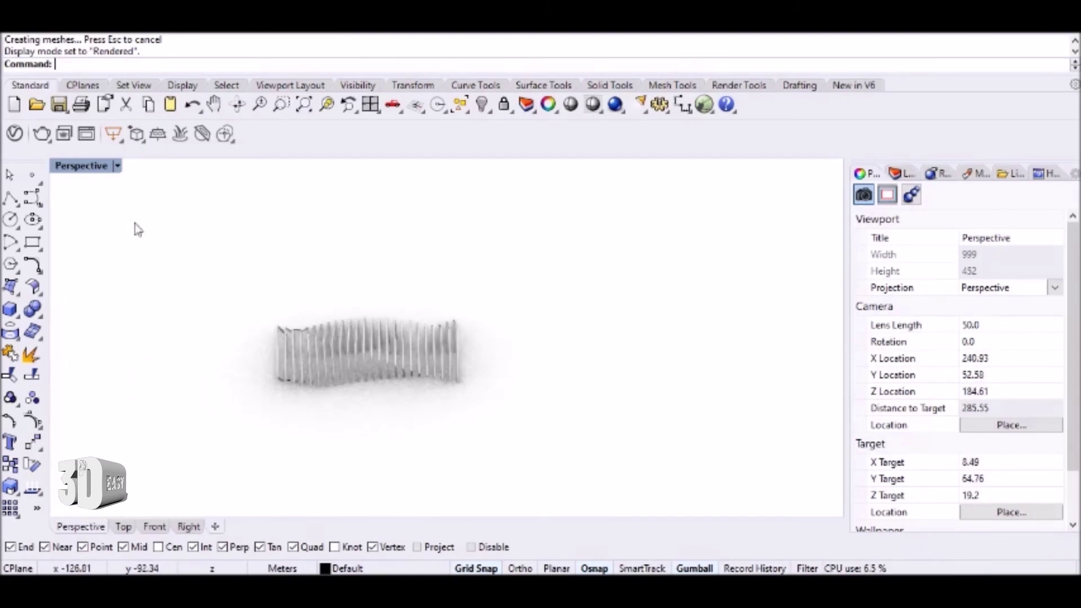
{"action": "left_click", "coordinate": [116, 166]}
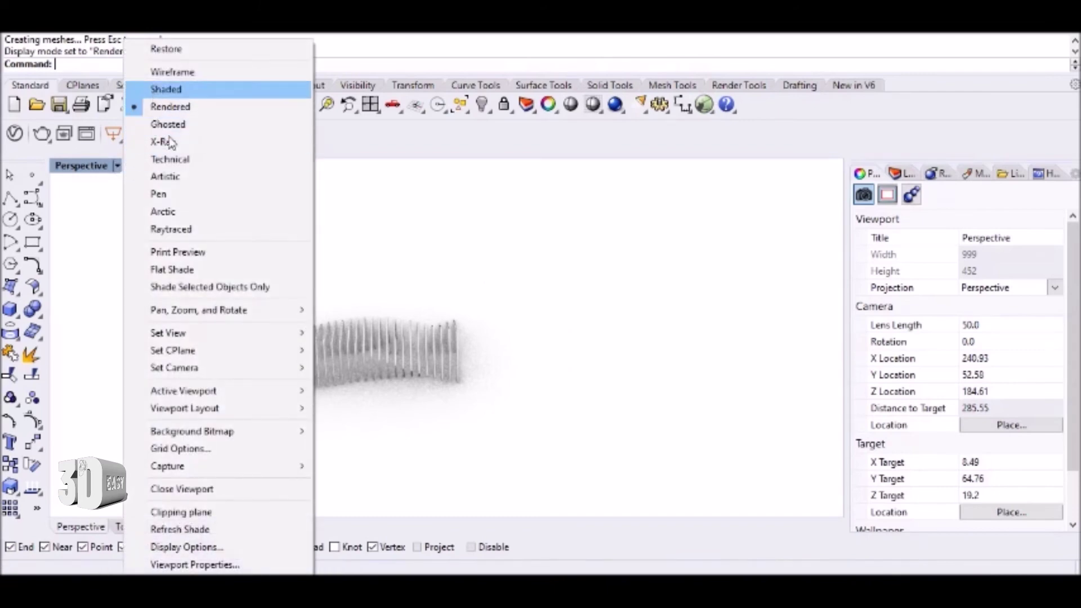
{"action": "left_click", "coordinate": [158, 106]}
{"action": "right_click_drag", "start_coordinate": [598, 278], "coordinate": [607, 301]}
{"action": "right_click_drag", "start_coordinate": [503, 336], "coordinate": [330, 318]}
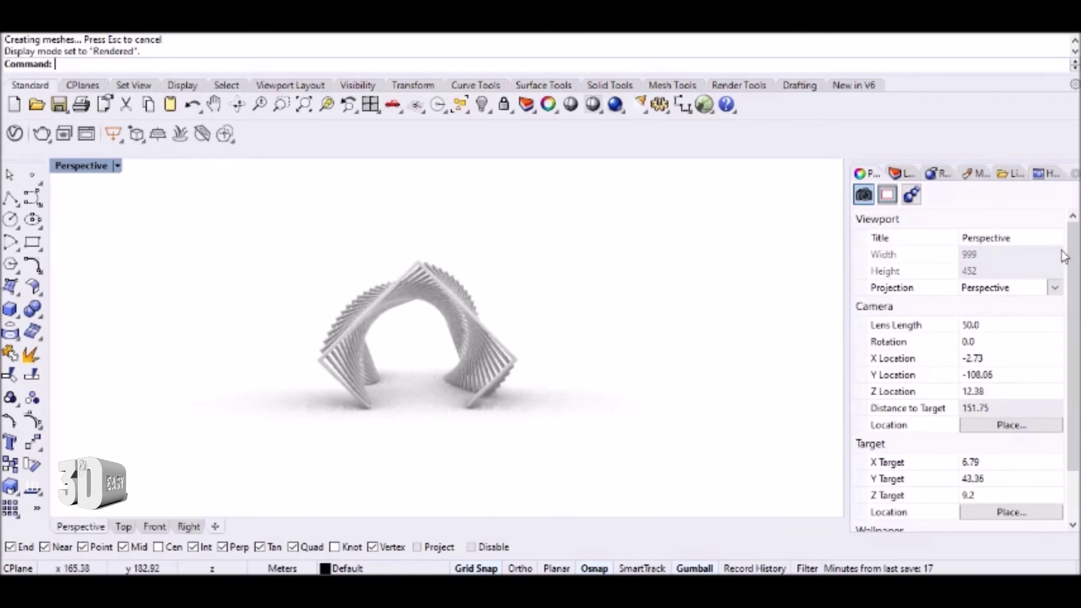
Set the rendering backdrop to Gradient.
{"action": "left_click", "coordinate": [940, 173]}
{"action": "scroll", "coordinate": [940, 257], "scroll_direction": "down", "scroll_amount": 5}
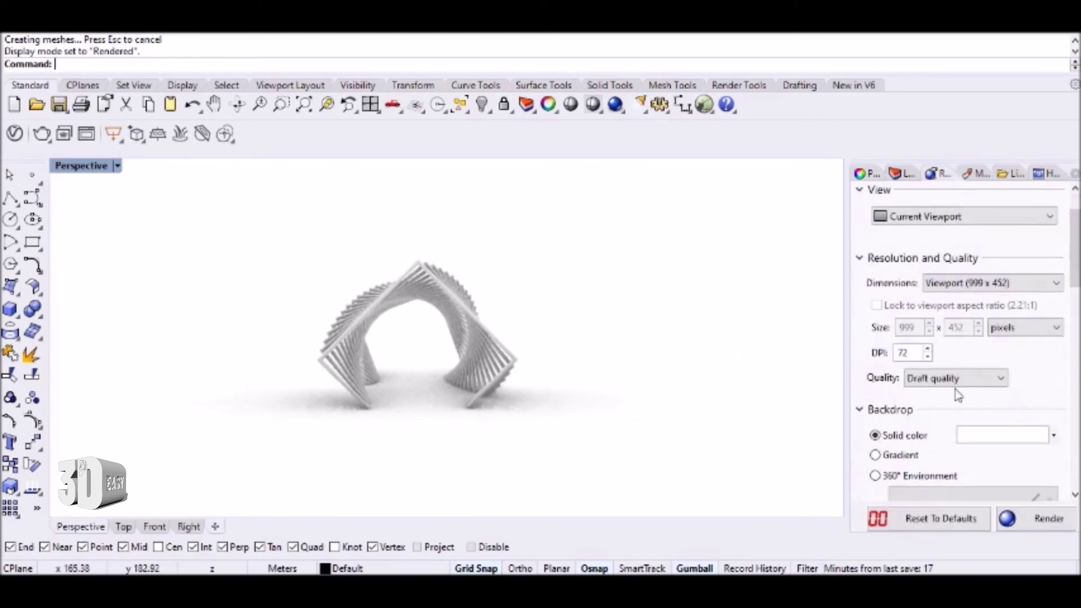
{"action": "left_click", "coordinate": [875, 393]}
Turn off the skylight in the rendering's lighting settings and look at the structure up close.
{"action": "scroll", "coordinate": [960, 410], "scroll_direction": "down", "scroll_amount": 3}
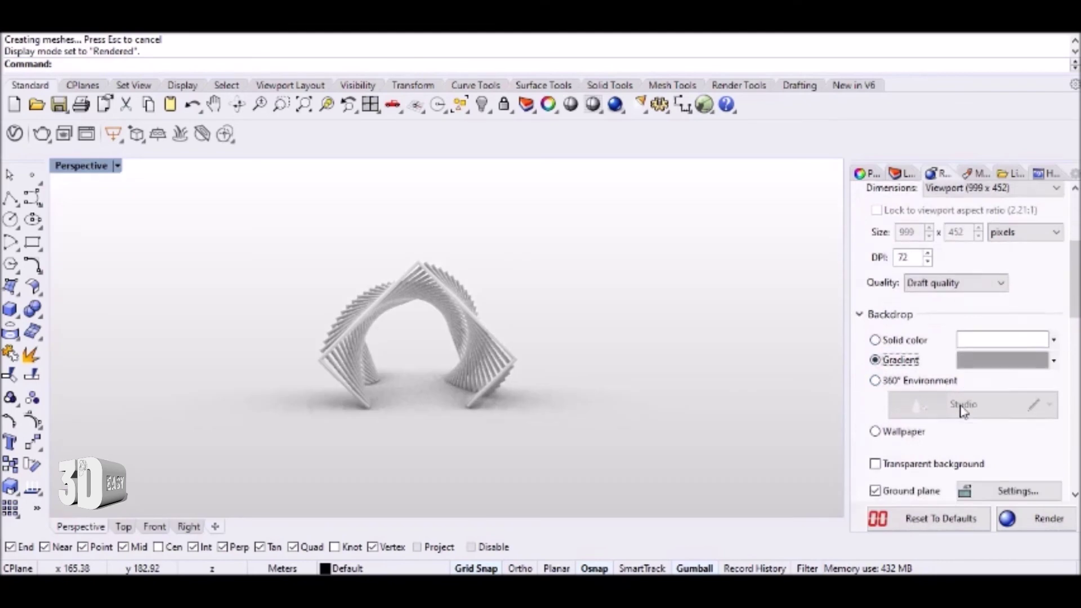
{"action": "scroll", "coordinate": [900, 397], "scroll_direction": "down", "scroll_amount": 4}
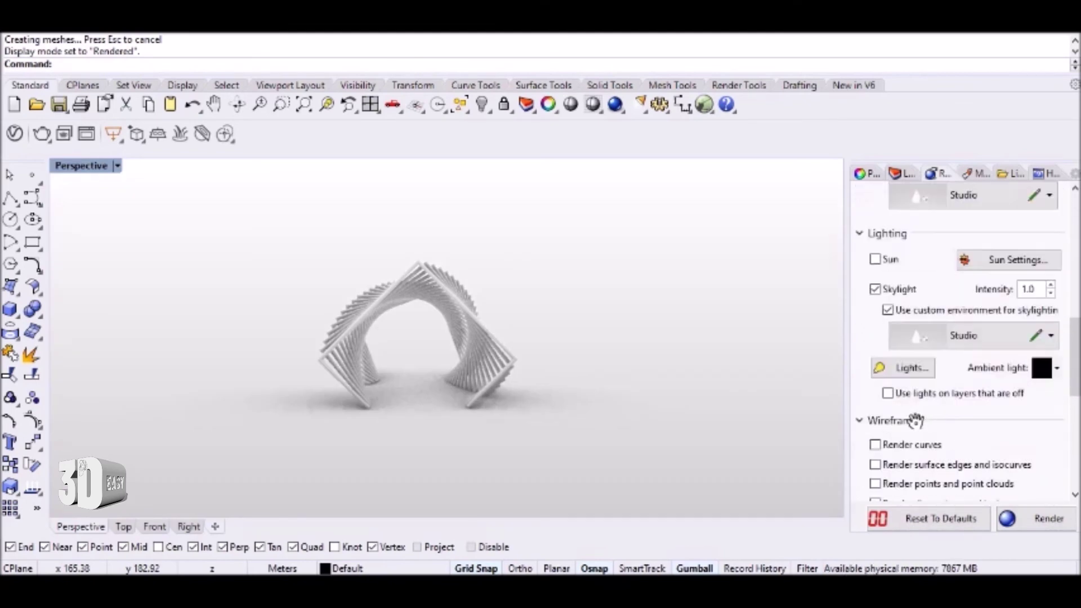
{"action": "left_click", "coordinate": [875, 290]}
{"action": "scroll", "coordinate": [466, 416], "scroll_direction": "up", "scroll_amount": 8}
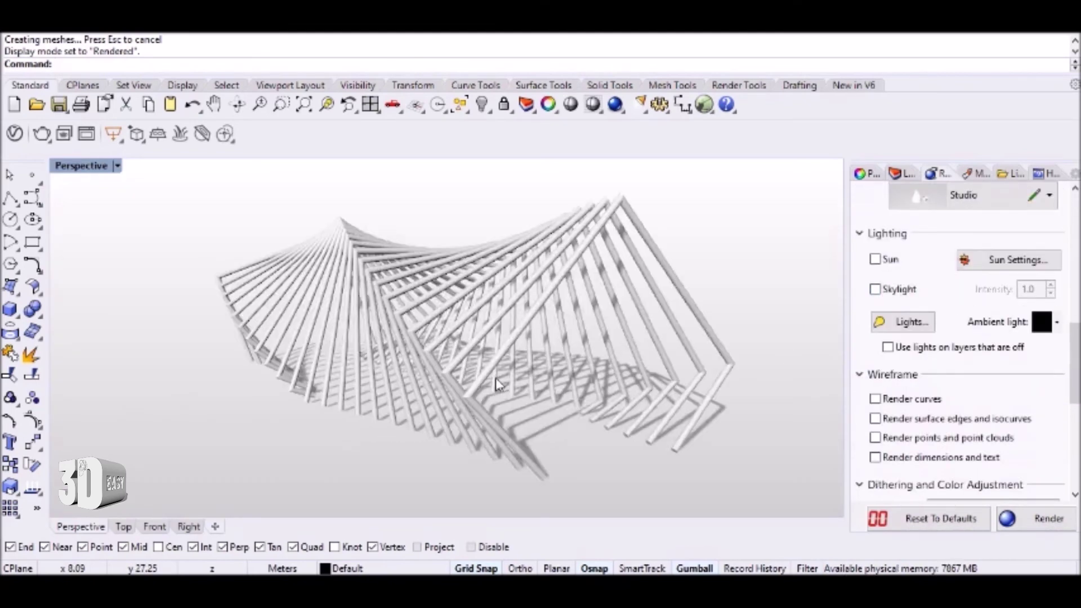